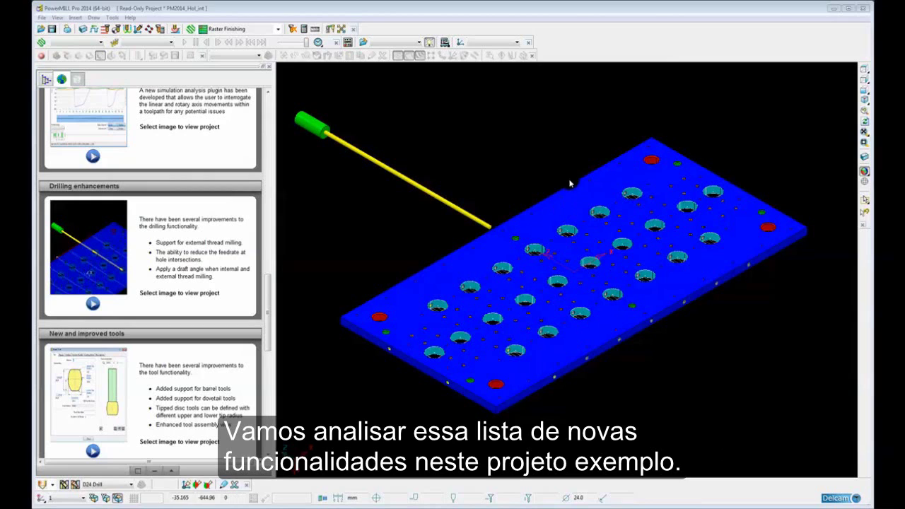
- Show the project's explorer tree and examine the small and large holes in the shaded ejector plate
scroll(586, 173, down, 2)
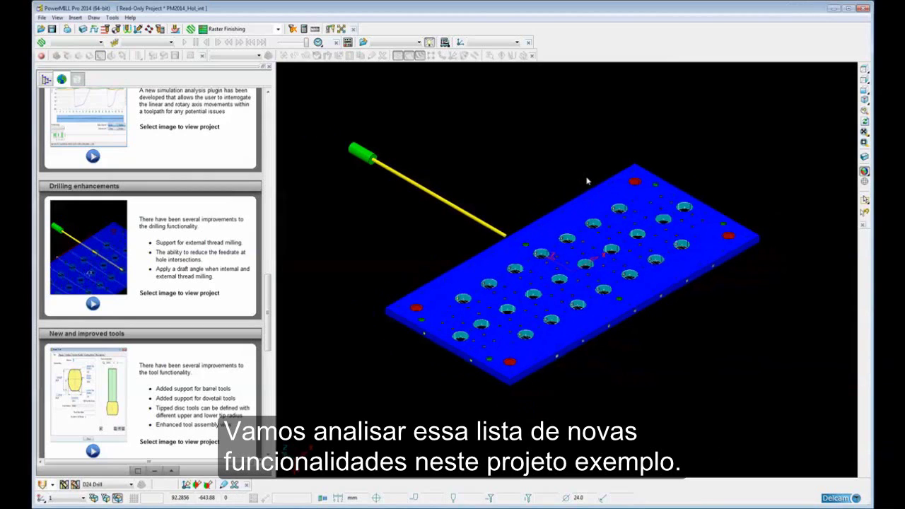
click(45, 78)
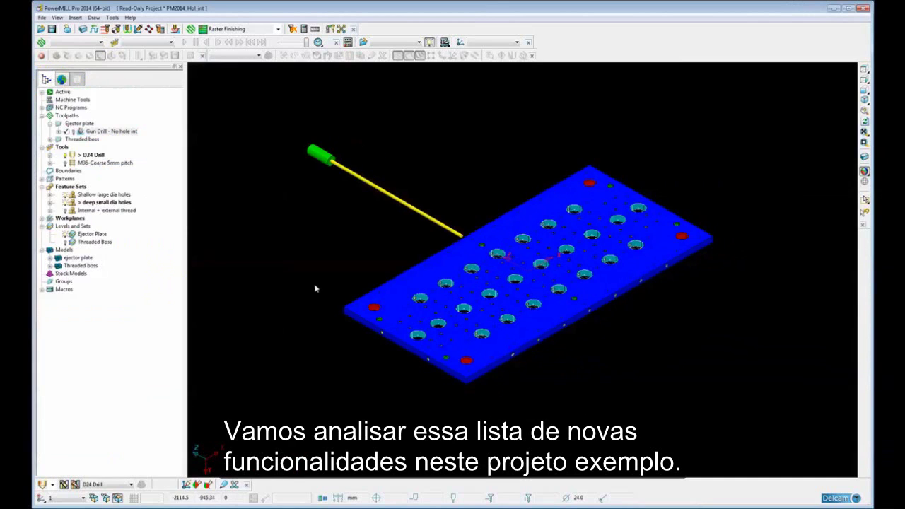
scroll(359, 291, up, 2)
shift+middle_drag(365, 282, 385, 287)
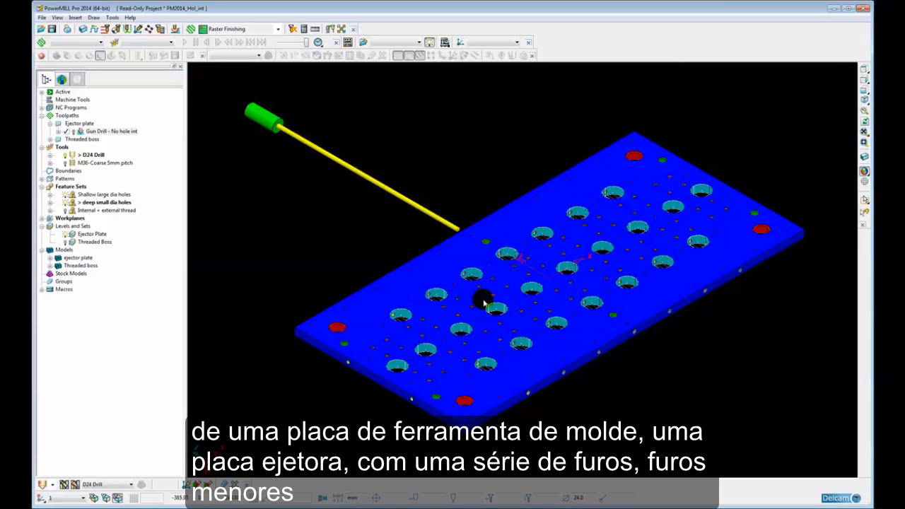
mouse_move(864, 171)
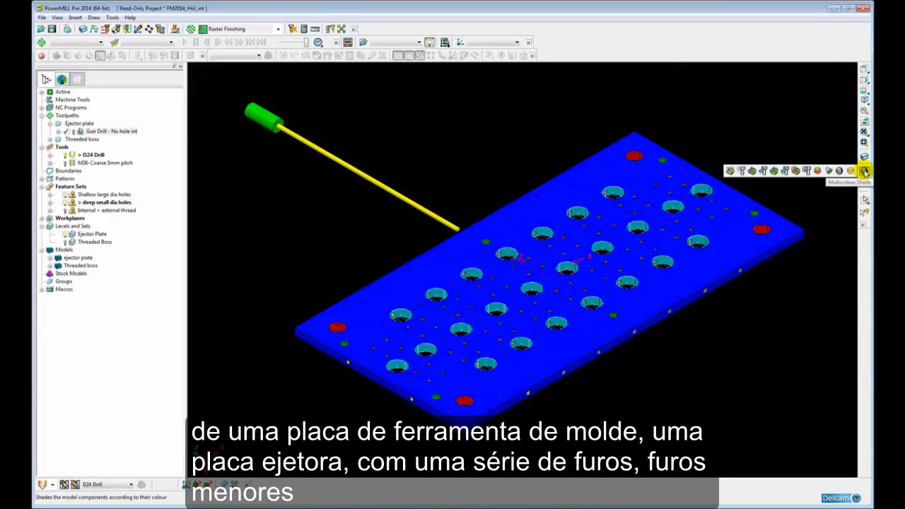
scroll(571, 305, up, 8)
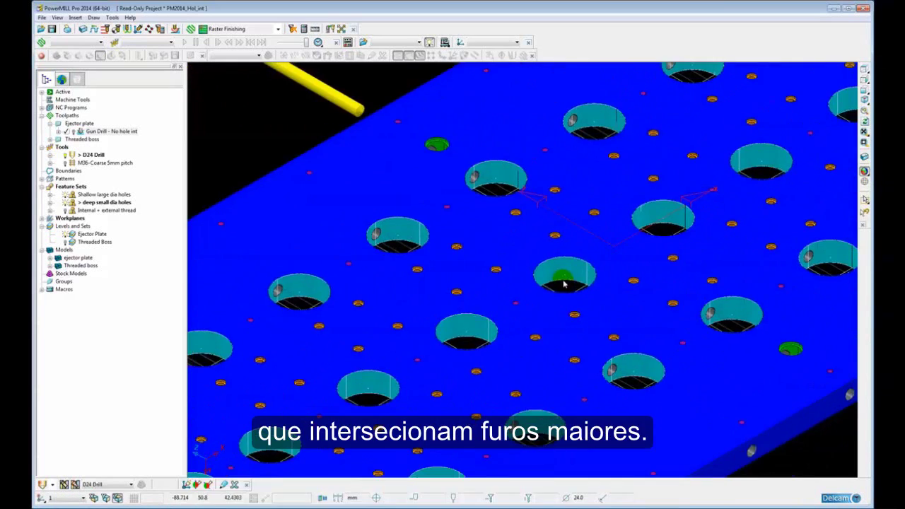
scroll(339, 272, up, 10)
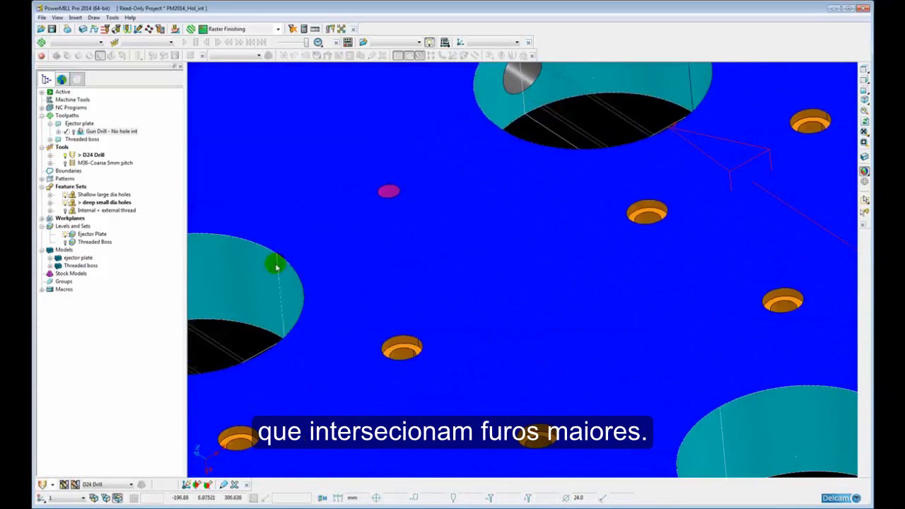
shift+middle_drag(276, 267, 681, 264)
scroll(557, 345, down, 10)
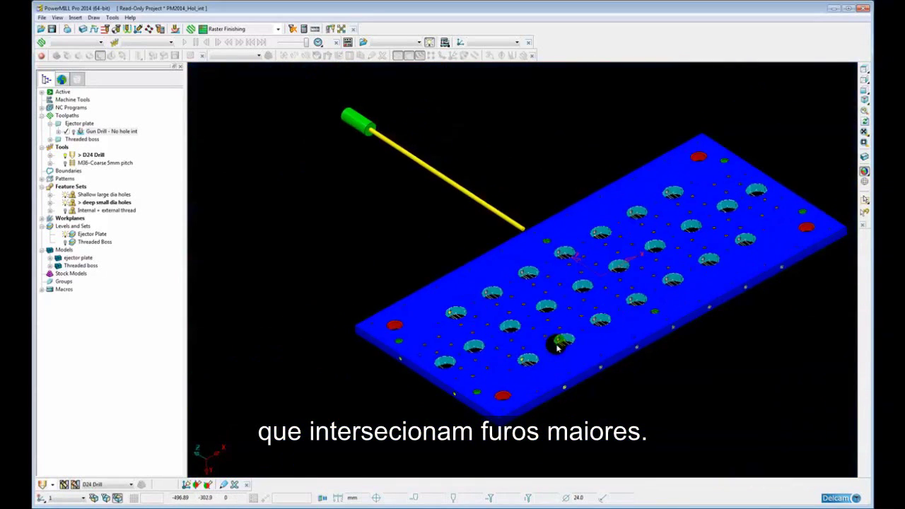
shift+middle_drag(564, 320, 521, 321)
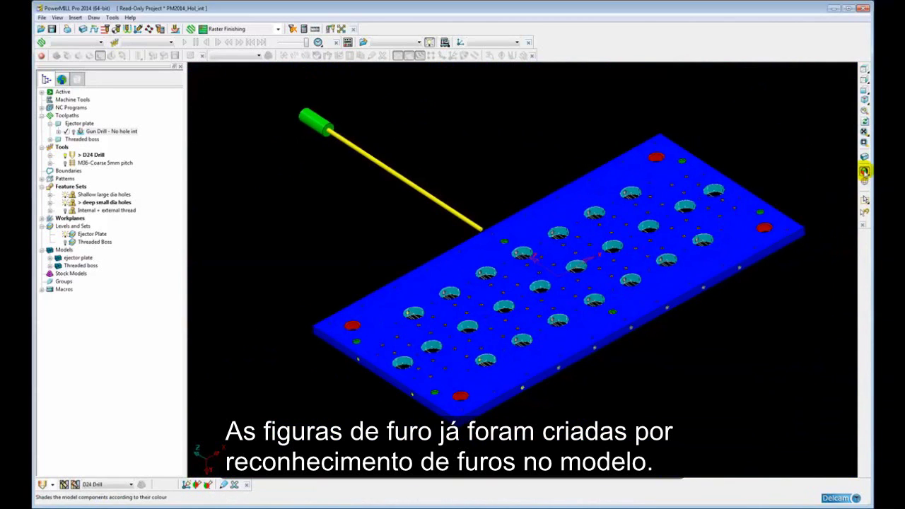
- Turn off the multicolour shading of the ejector plate so the wireframe hole features can be viewed
click(863, 171)
scroll(445, 267, up, 5)
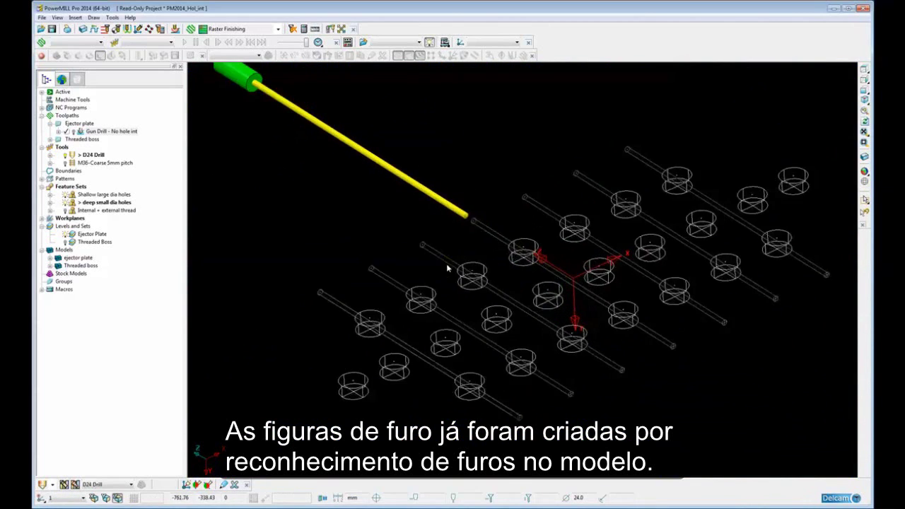
scroll(446, 264, up, 3)
shift+middle_drag(427, 263, 407, 249)
scroll(411, 253, down, 1)
mouse_move(469, 263)
shift+middle_down()
mouse_move(449, 261)
mouse_move(460, 273)
shift+middle_up()
scroll(446, 264, down, 2)
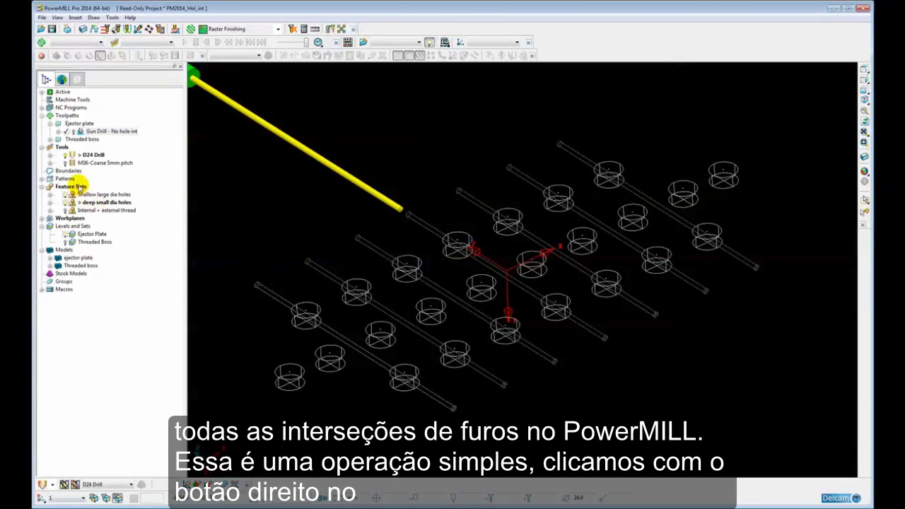
- Find the hole intersections across the feature sets and inspect where the deep holes cross the large ones
right_click(77, 186)
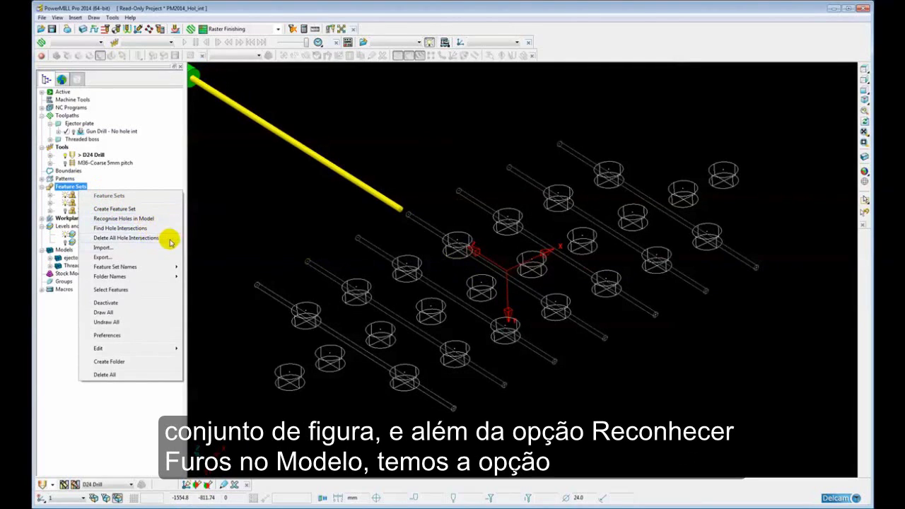
click(137, 229)
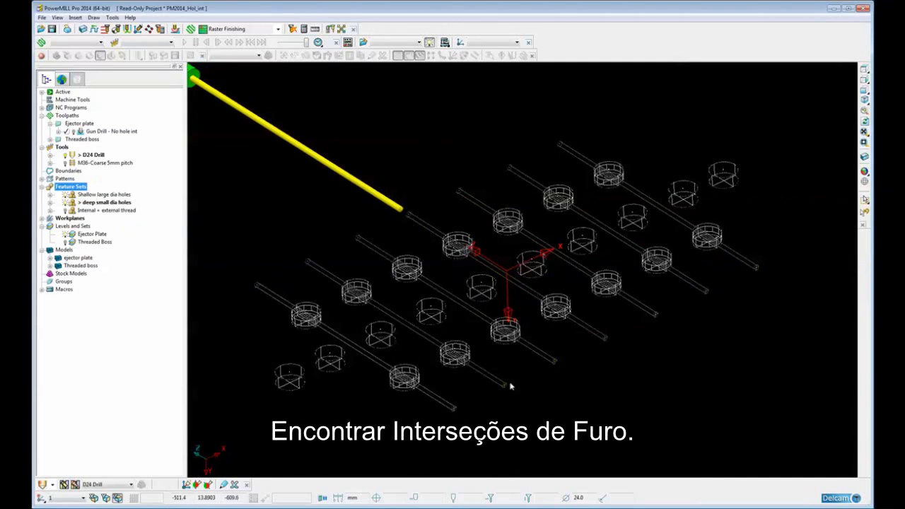
shift+middle_drag(487, 385, 565, 301)
scroll(506, 332, up, 3)
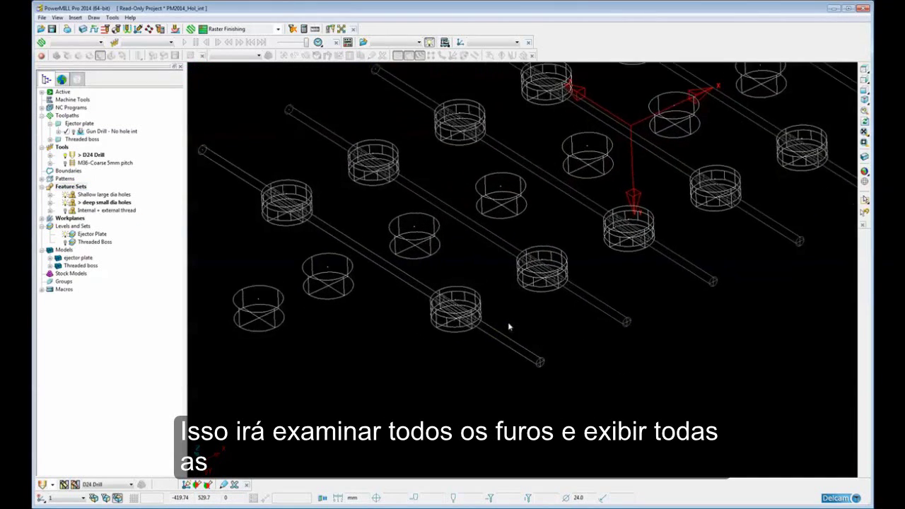
scroll(477, 354, up, 5)
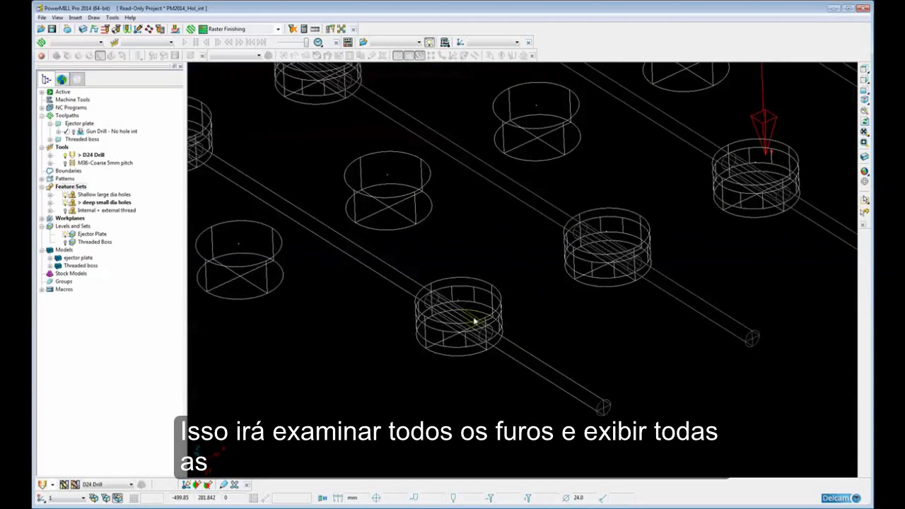
shift+middle_drag(429, 333, 460, 310)
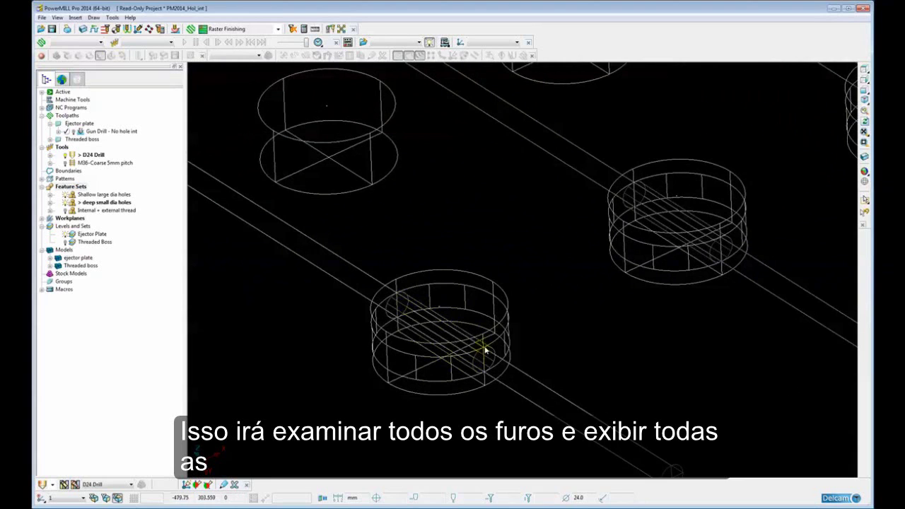
- Hide the Shallow large dia holes feature set and inspect the intersection segments along the deep small holes
click(69, 187)
click(65, 196)
scroll(648, 243, down, 5)
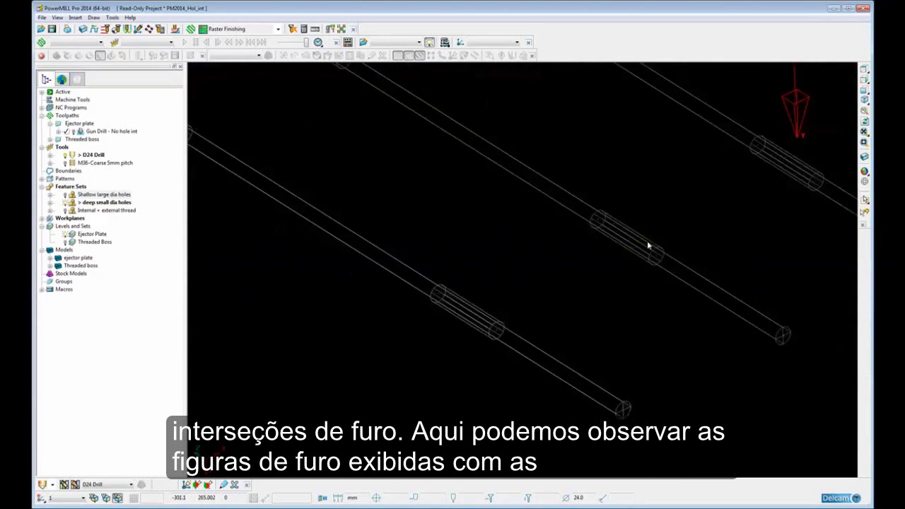
scroll(636, 260, down, 3)
scroll(344, 276, up, 3)
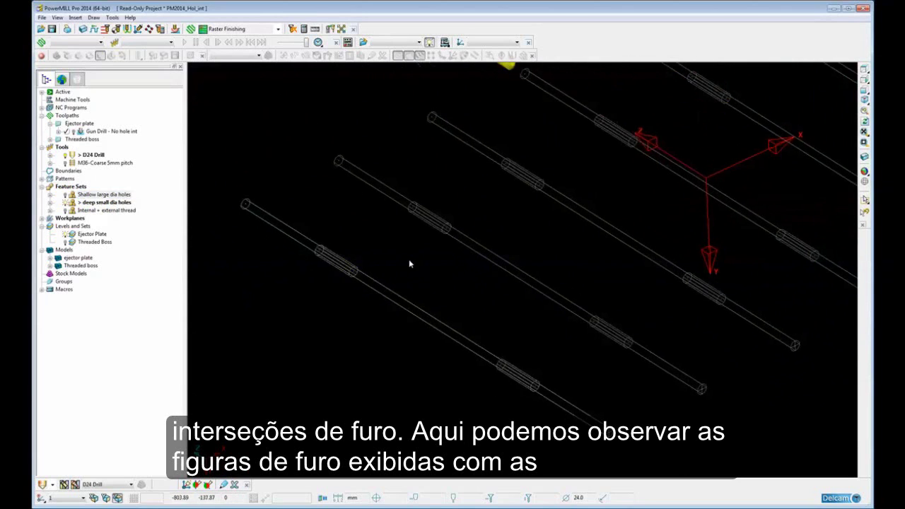
shift+middle_drag(410, 260, 381, 276)
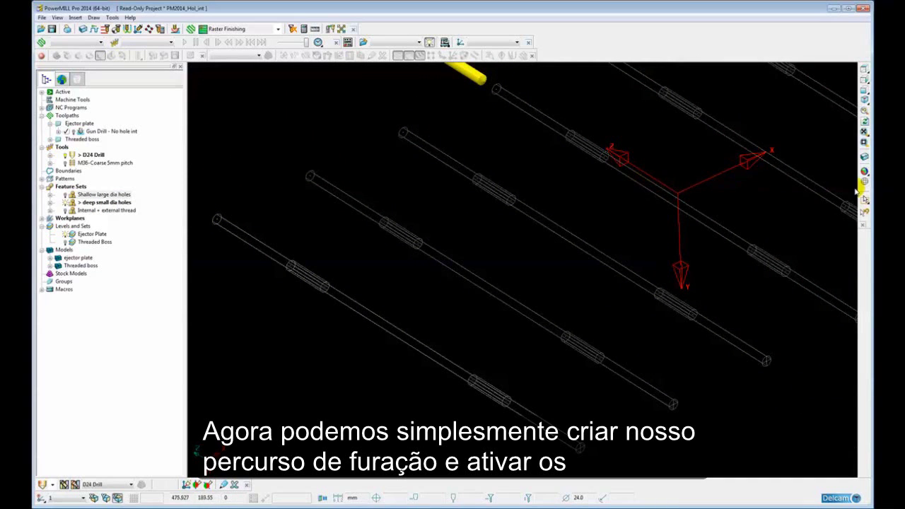
scroll(582, 200, down, 2)
shift+middle_drag(586, 213, 438, 257)
scroll(466, 256, down, 1)
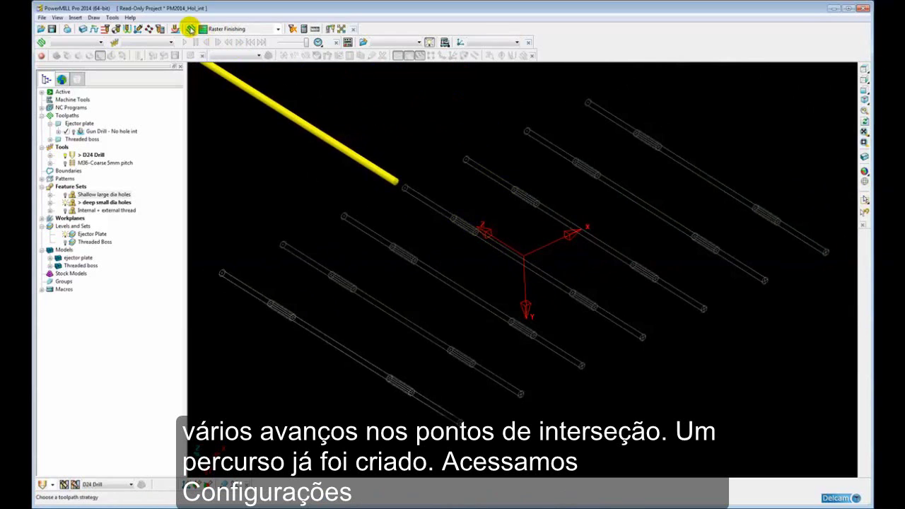
- Activate the Gun Drill - No hole int toolpath, open its settings and create a copy of it
double_click(81, 132)
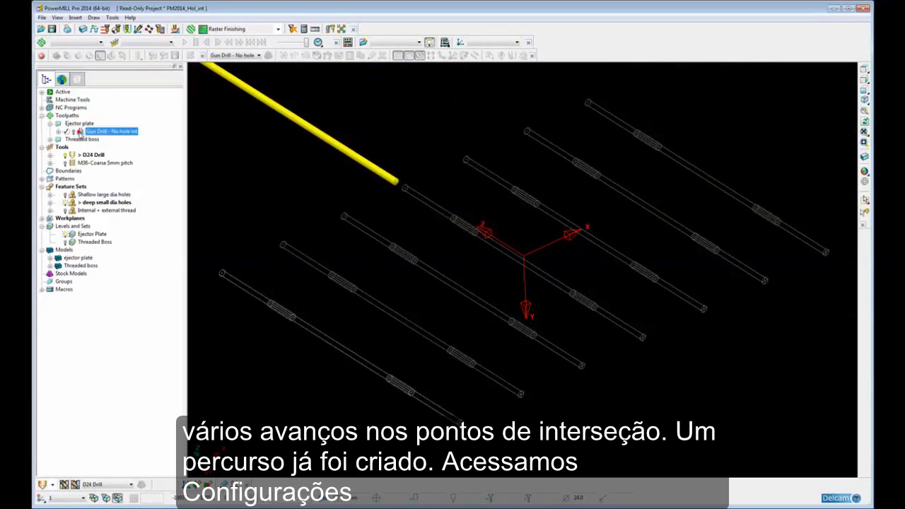
right_click(81, 131)
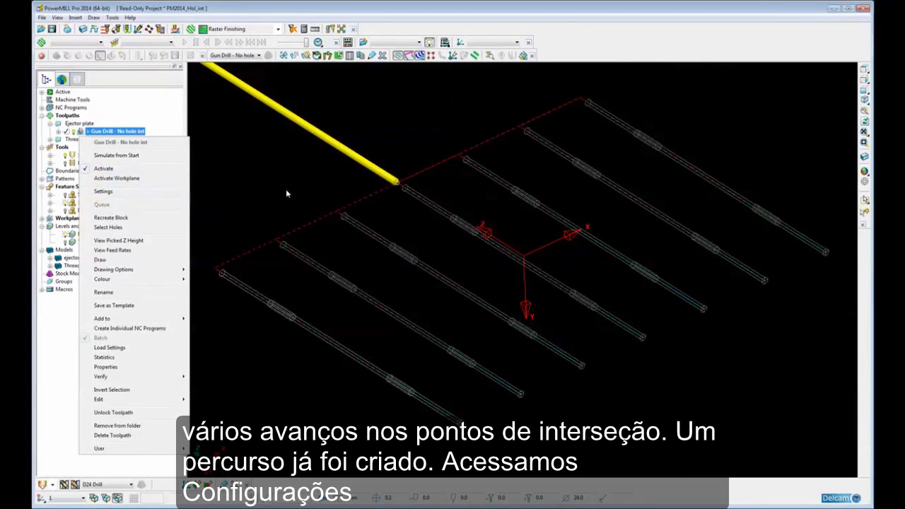
drag(293, 170, 284, 101)
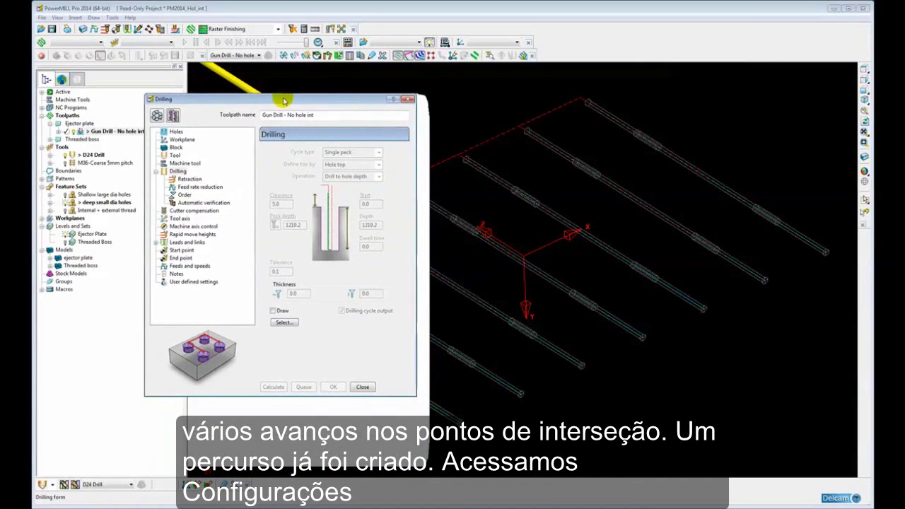
click(173, 115)
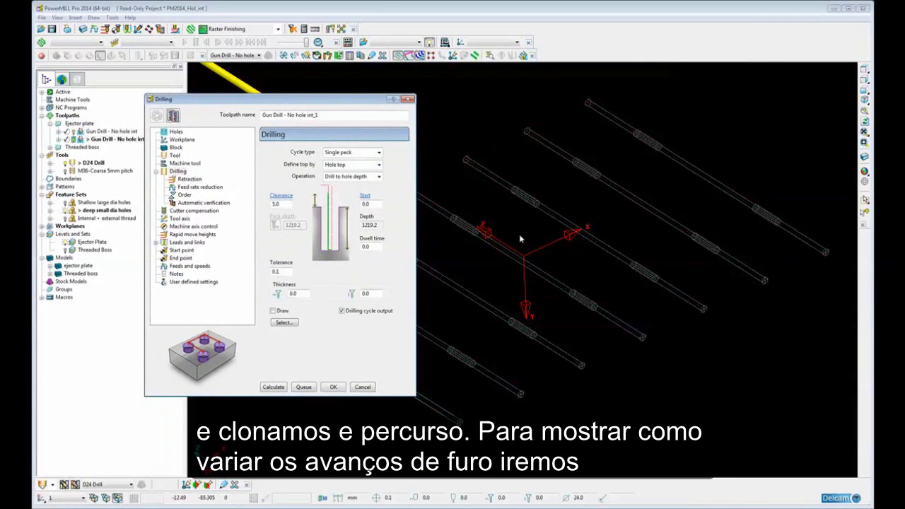
- Enable feed rate reduction at hole intersections with a safety margin of 5 mm and a distance of 20 mm
scroll(520, 239, down, 1)
shift+middle_drag(520, 240, 543, 246)
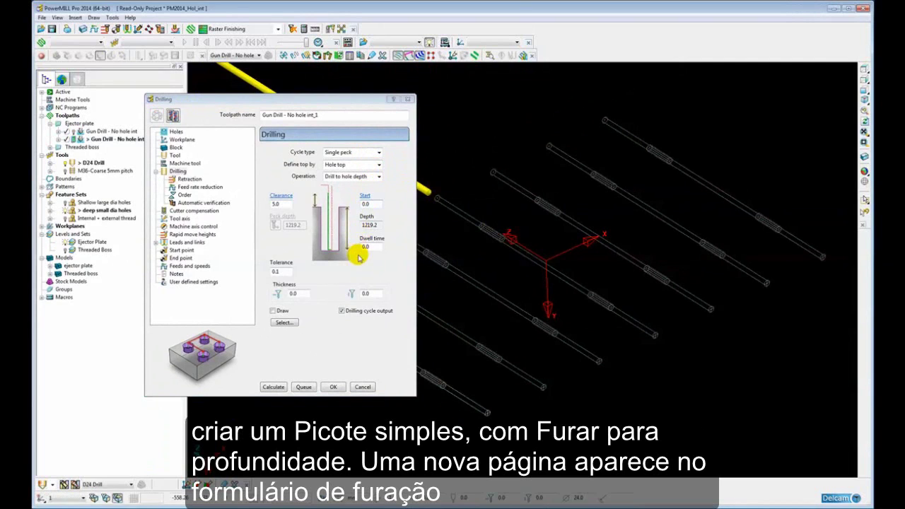
click(201, 187)
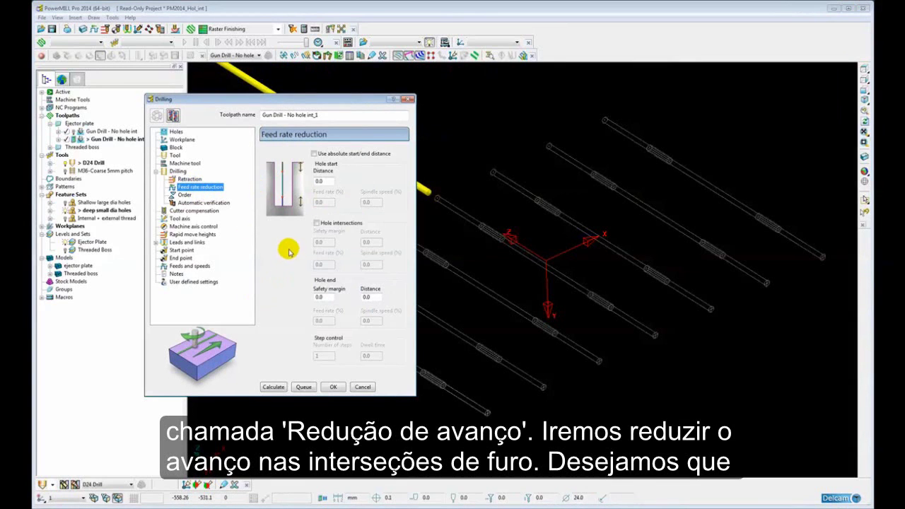
click(315, 222)
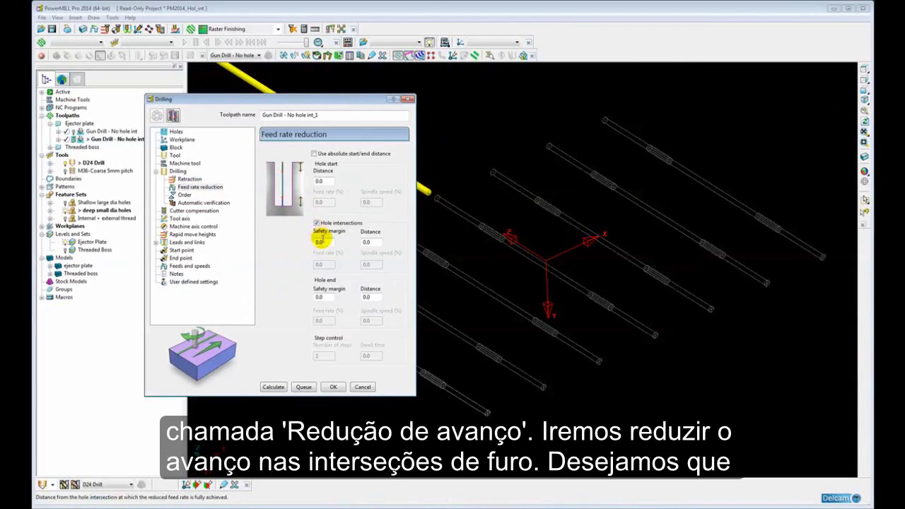
click(319, 242)
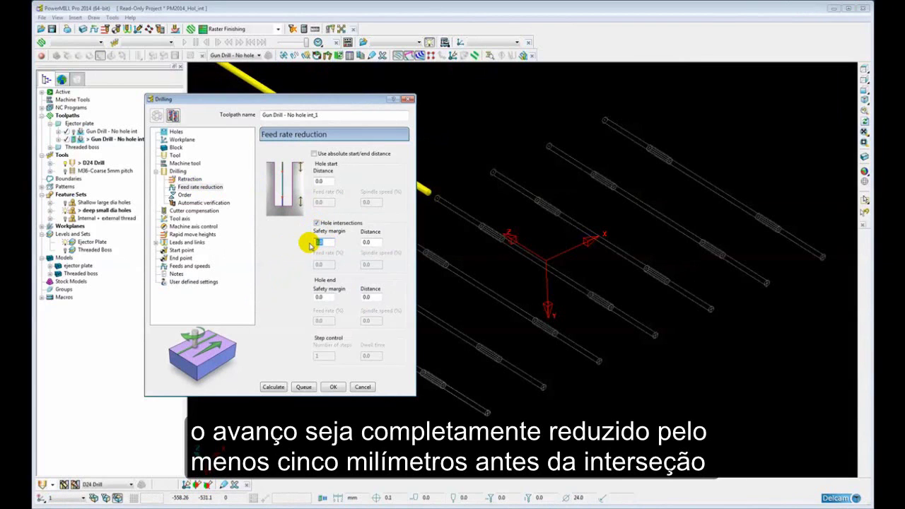
text(5)
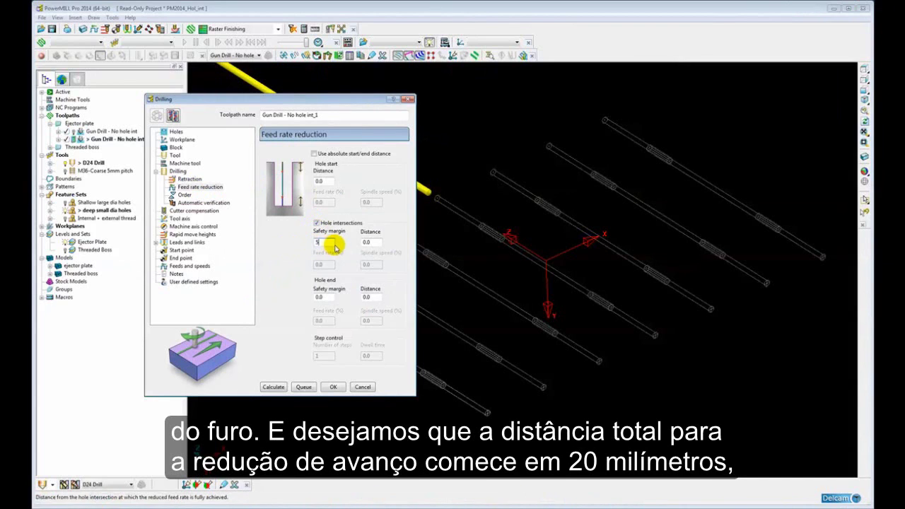
click(369, 242)
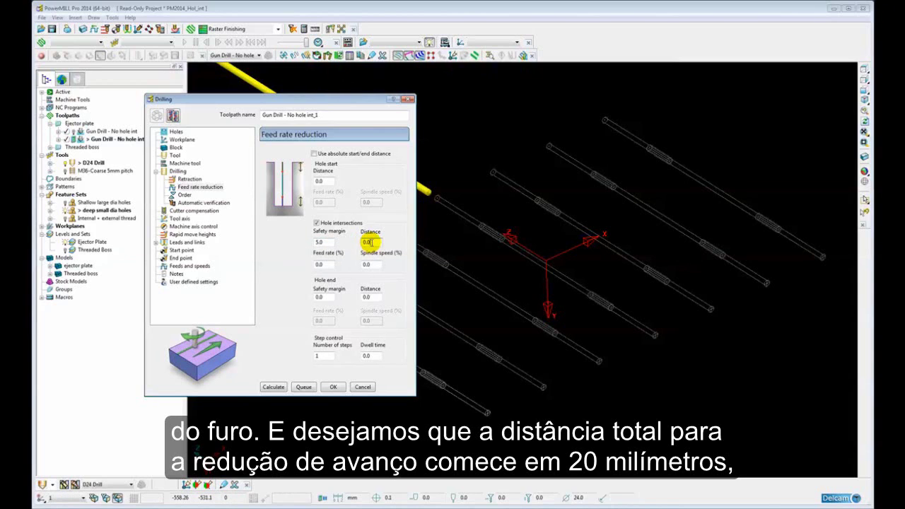
double_click(368, 241)
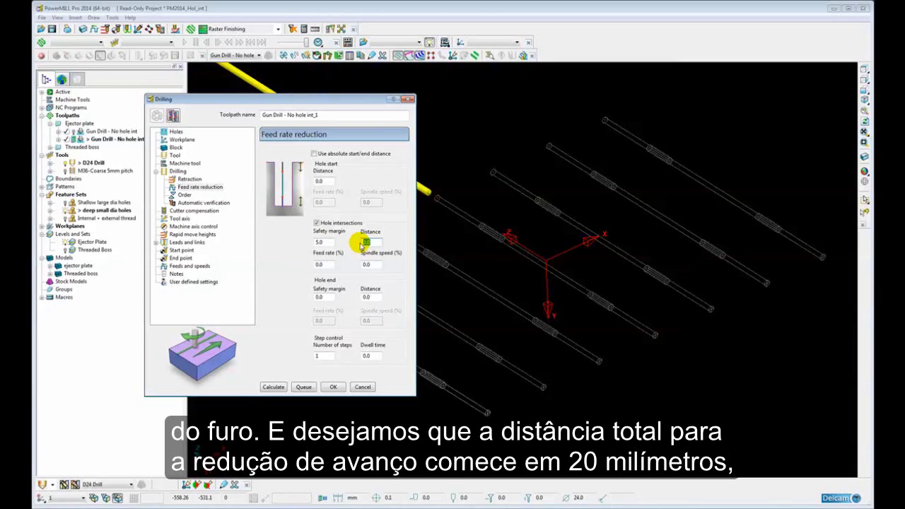
text(20)
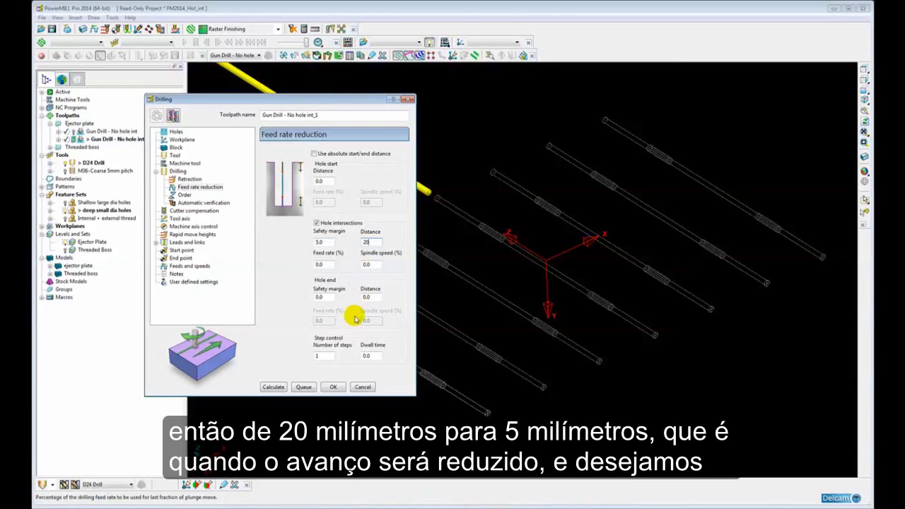
- Set the feed rate reduction to 4 steps and the hole intersection feed rate to 30%
click(316, 355)
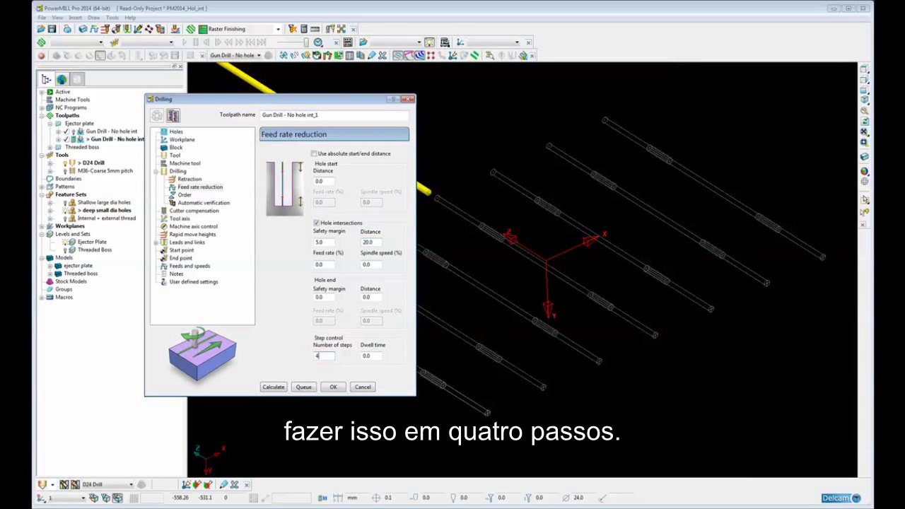
text(4)
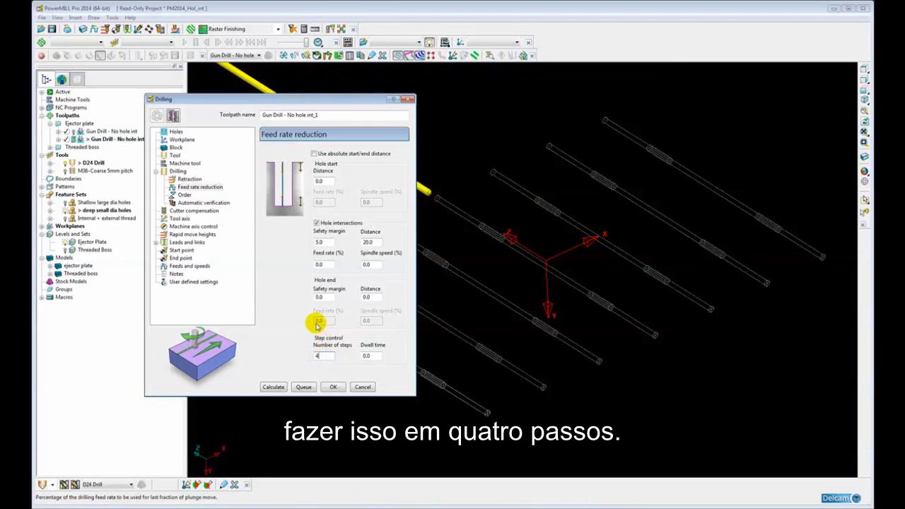
click(320, 264)
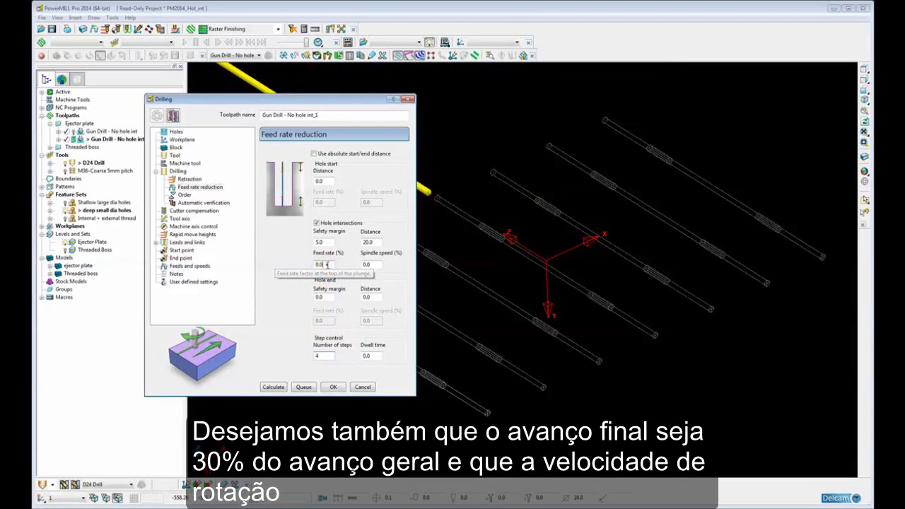
text(30)
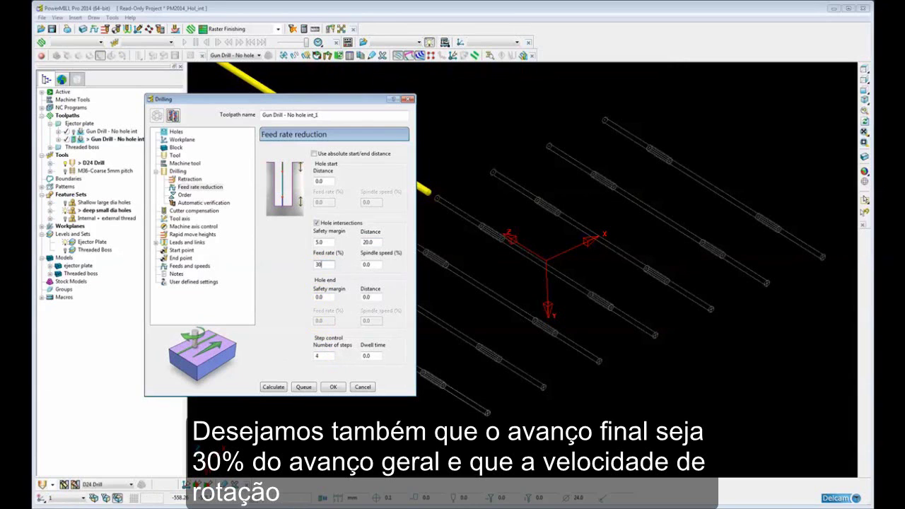
- Set the hole intersection spindle speed to 50% and return to the main drilling settings
drag(375, 265, 363, 265)
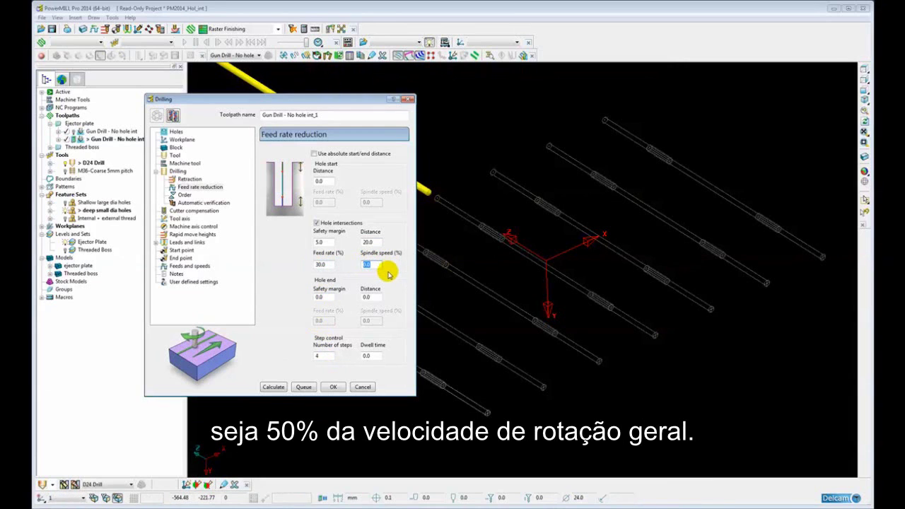
text(50)
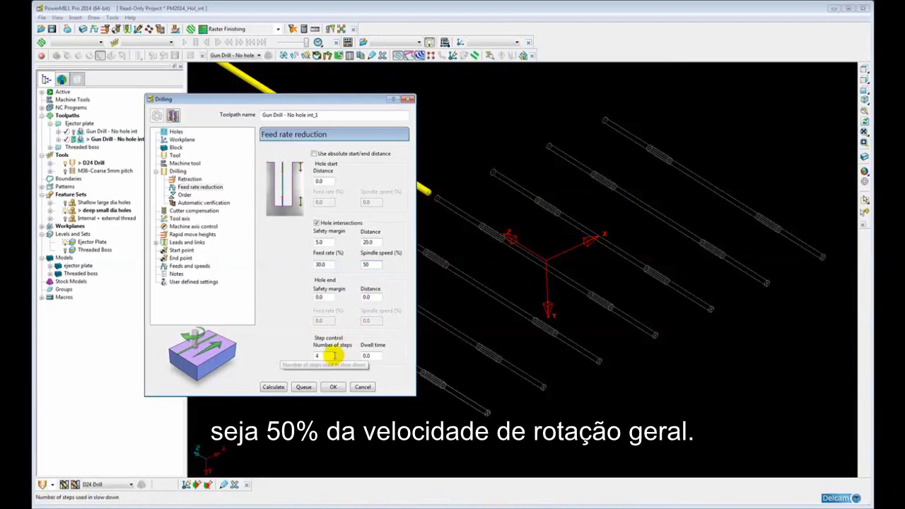
click(178, 171)
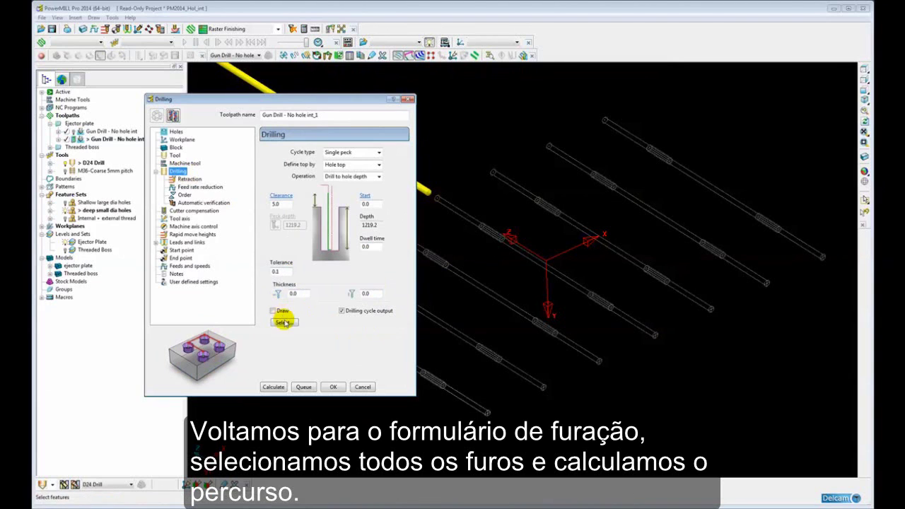
- Select all holes by diameter for the copied gun drill toolpath, calculate it and close the drilling form
click(284, 322)
click(90, 129)
click(135, 154)
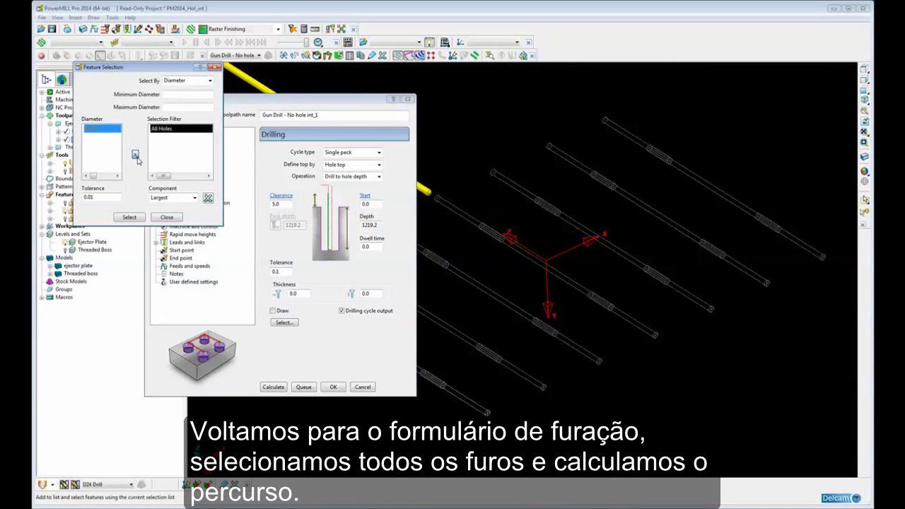
click(129, 217)
click(166, 217)
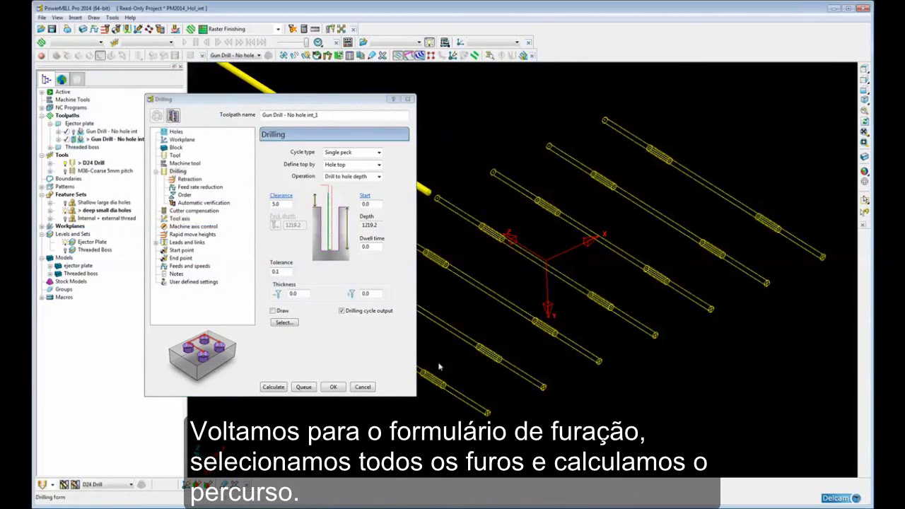
click(273, 388)
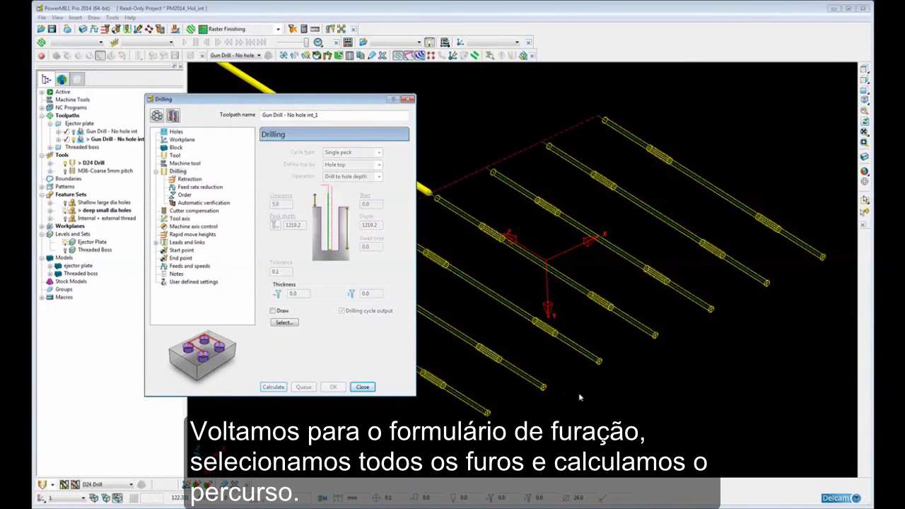
click(362, 388)
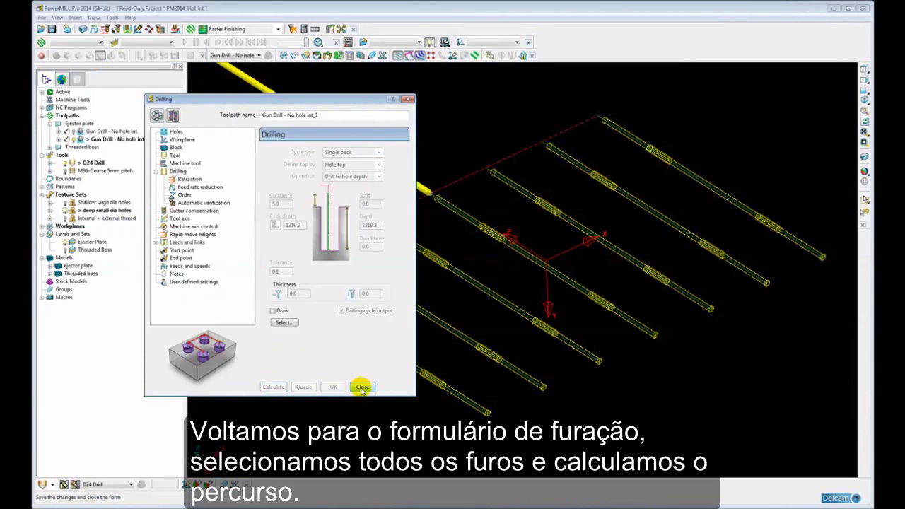
click(609, 393)
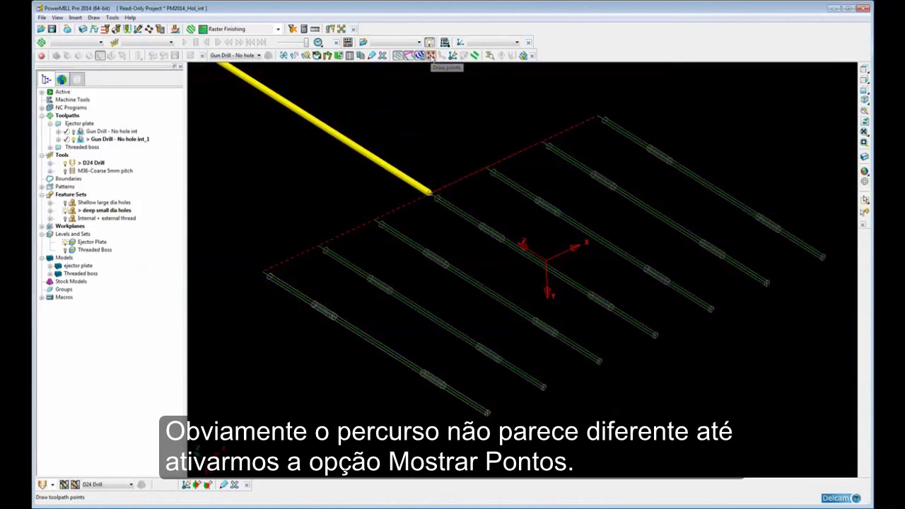
- Display the toolpath points and inspect those added around the hole intersections
click(430, 57)
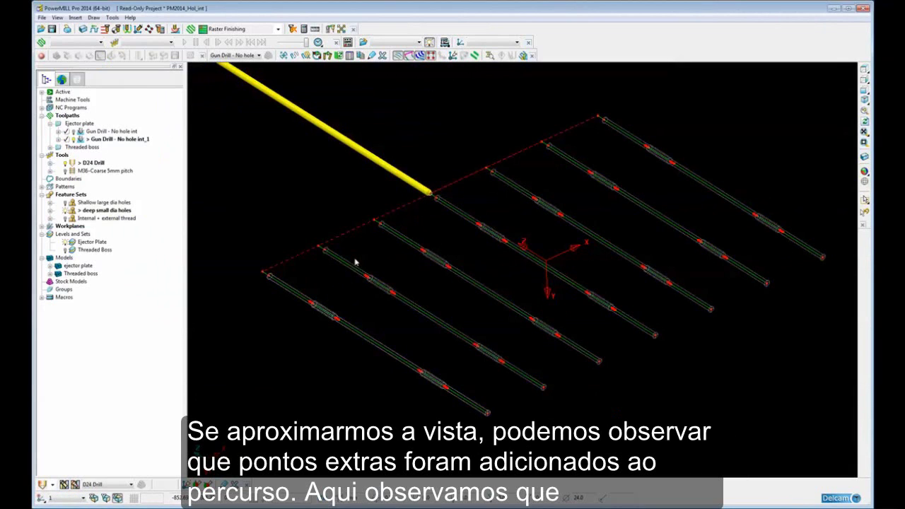
ctrl+shift+middle_drag(371, 286, 406, 316)
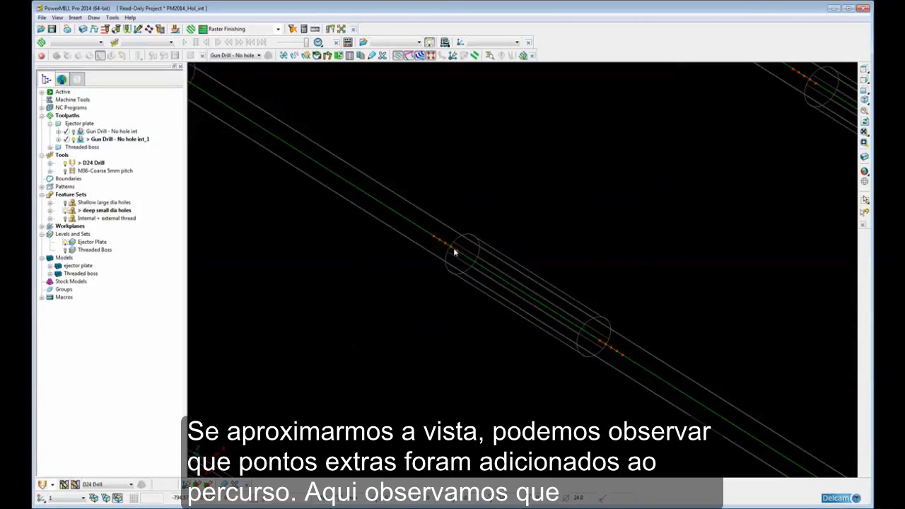
middle_drag(436, 240, 523, 247)
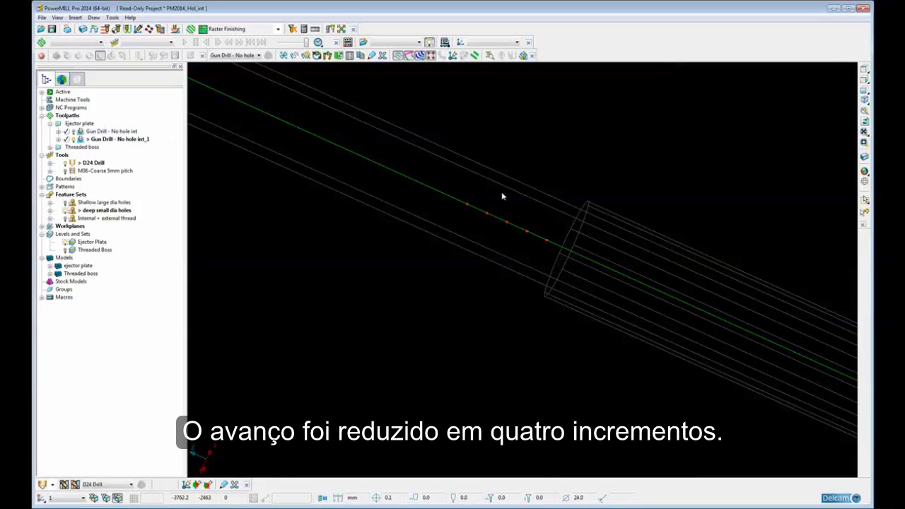
scroll(500, 212, down, 2)
scroll(499, 214, down, 2)
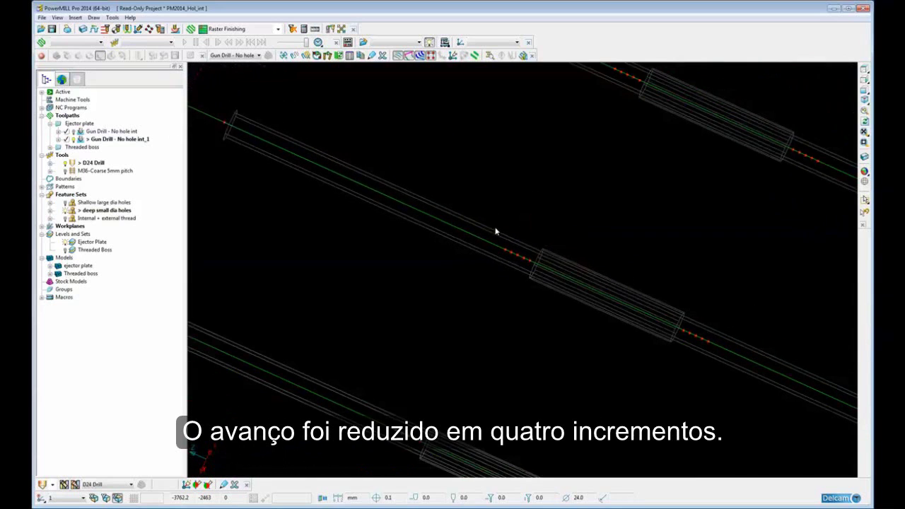
- Draw the feed rates of the Gun Drill - No hole int_1 toolpath and review the feed rate list
right_click(68, 138)
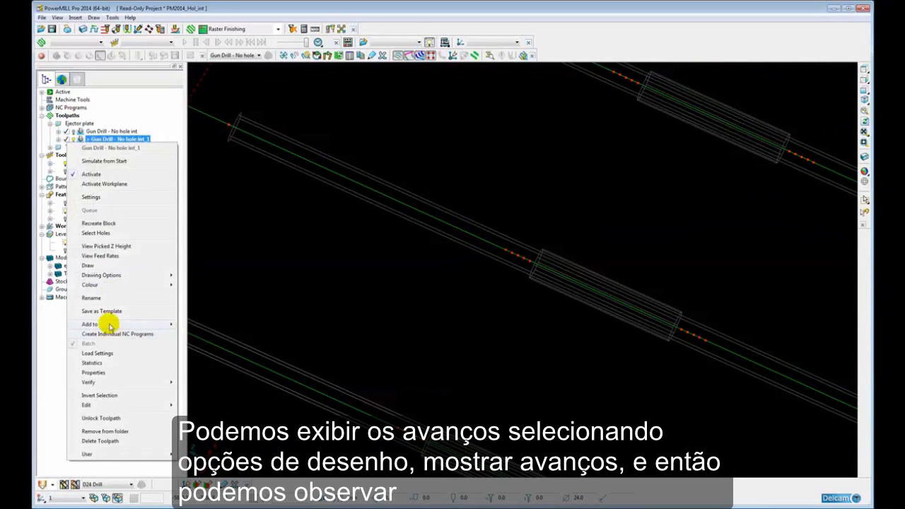
mouse_move(101, 276)
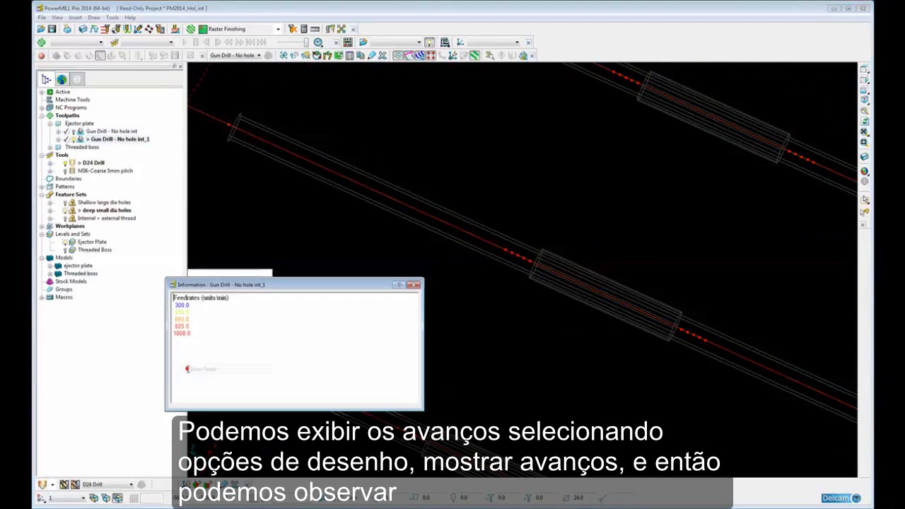
click(192, 368)
drag(303, 284, 329, 273)
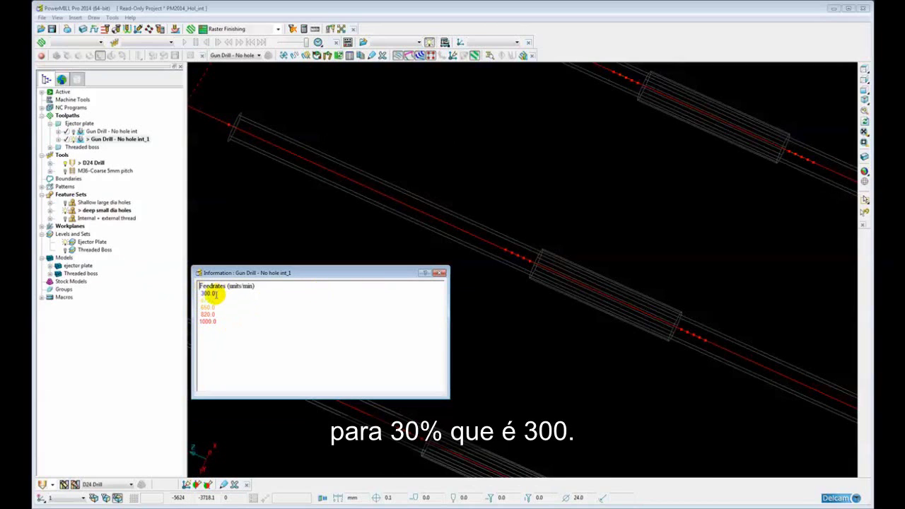
click(438, 272)
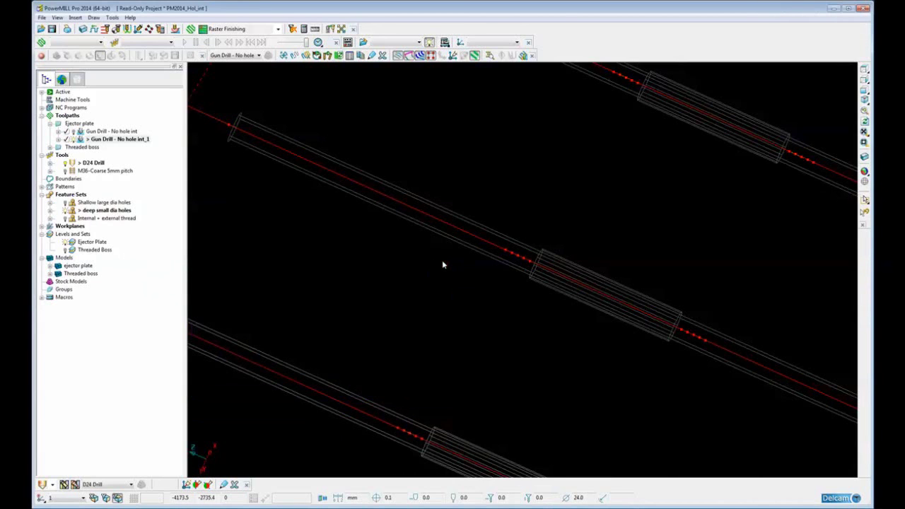
- Shade the ejector plate model and view the whole plate with the toolpath
scroll(453, 271, down, 5)
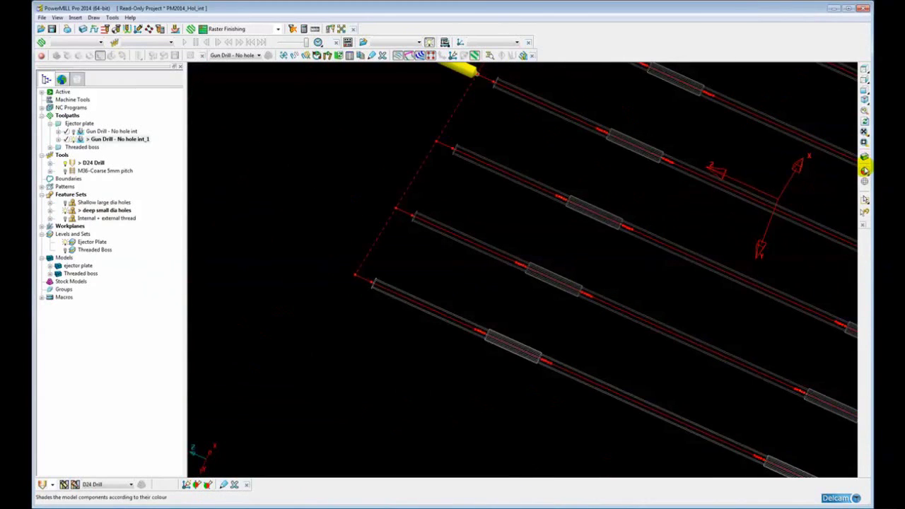
click(865, 172)
scroll(603, 225, down, 3)
mouse_move(596, 316)
middle_down()
mouse_move(313, 283)
mouse_move(327, 258)
mouse_move(380, 297)
mouse_move(358, 289)
middle_up()
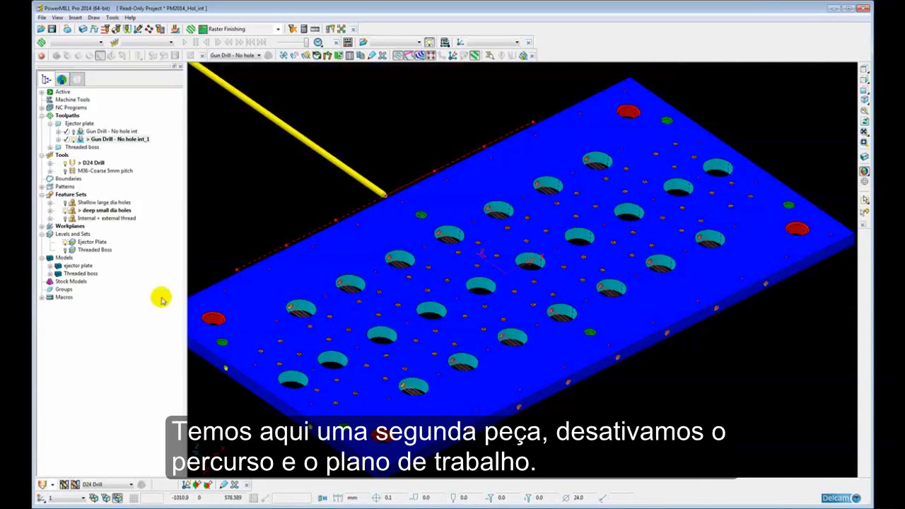
- Show the Threaded Boss level instead of the Ejector Plate level and hide the deep small dia holes feature set
click(66, 242)
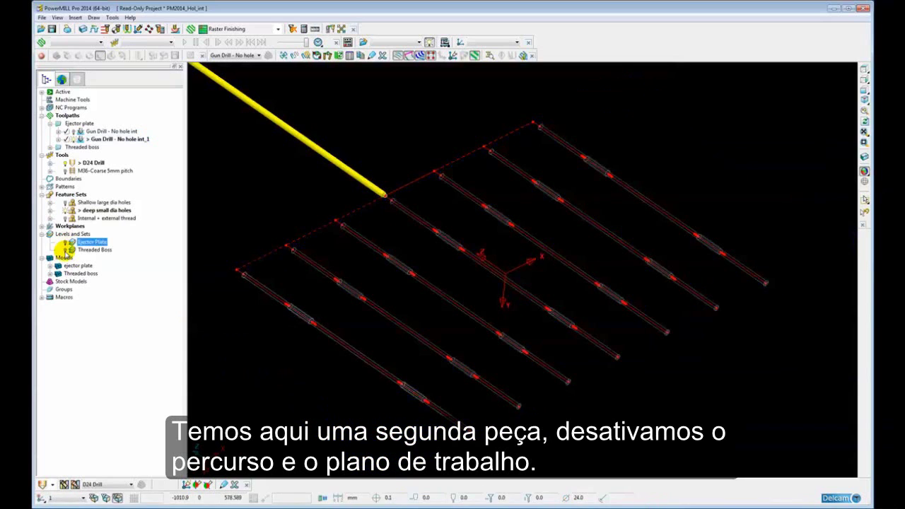
click(65, 210)
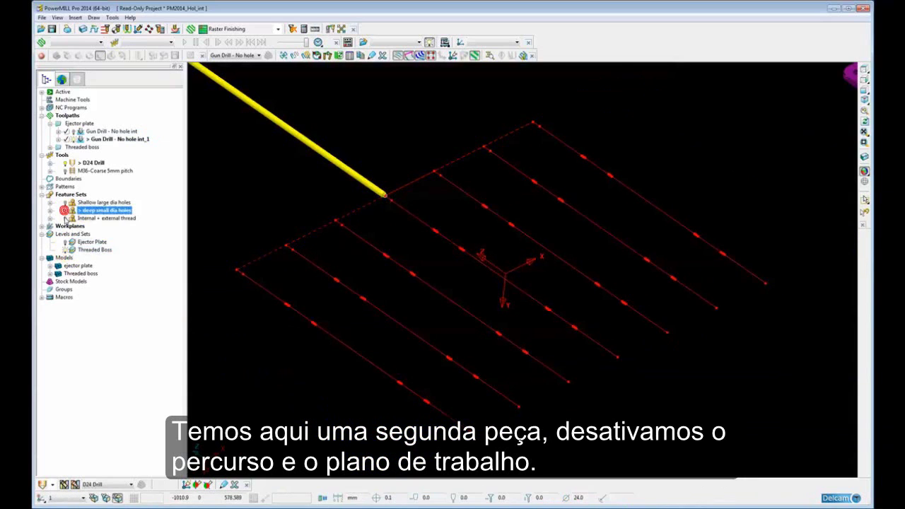
- Deactivate and hide the Gun Drill - No hole int_1 toolpath, and deactivate workplane 1
double_click(80, 139)
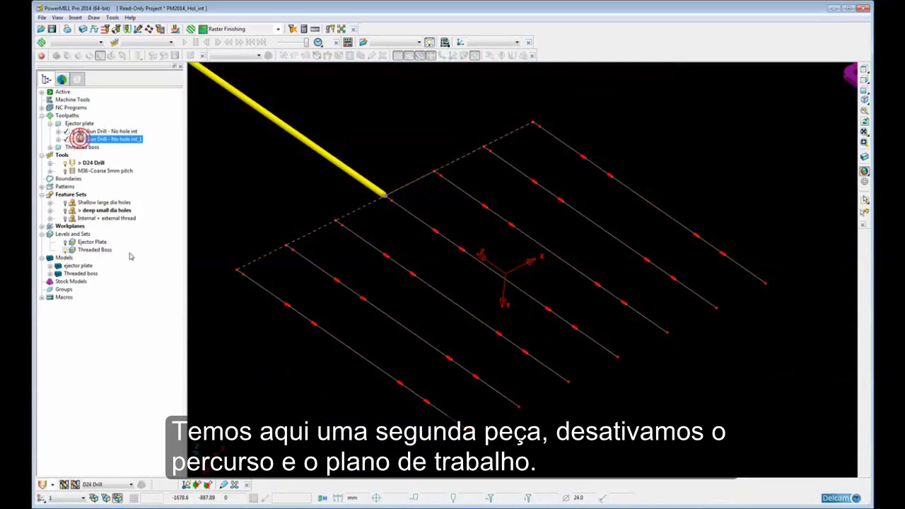
click(74, 140)
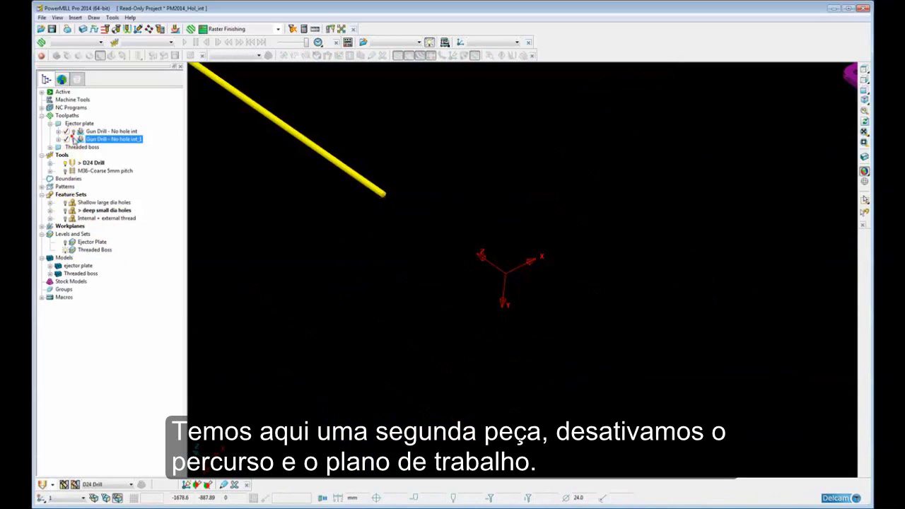
middle_drag(192, 157, 262, 183)
shift+middle_drag(585, 325, 507, 263)
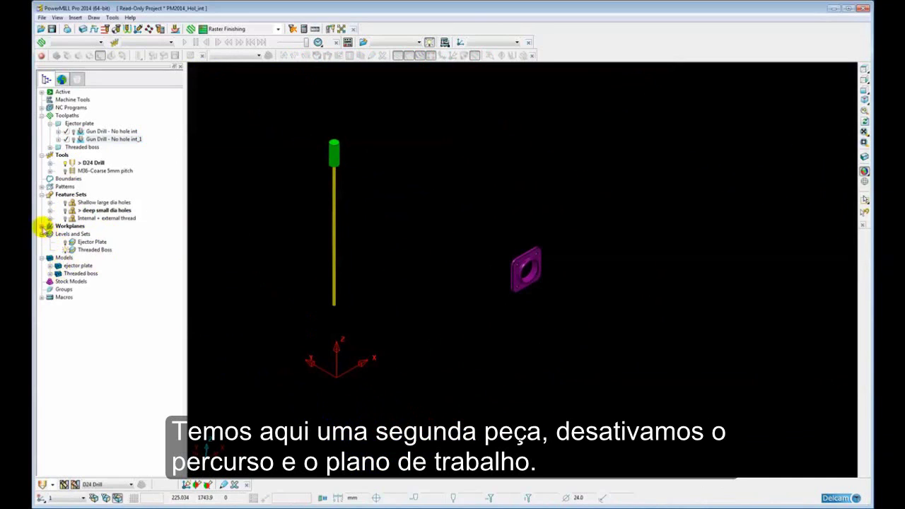
click(41, 225)
click(70, 234)
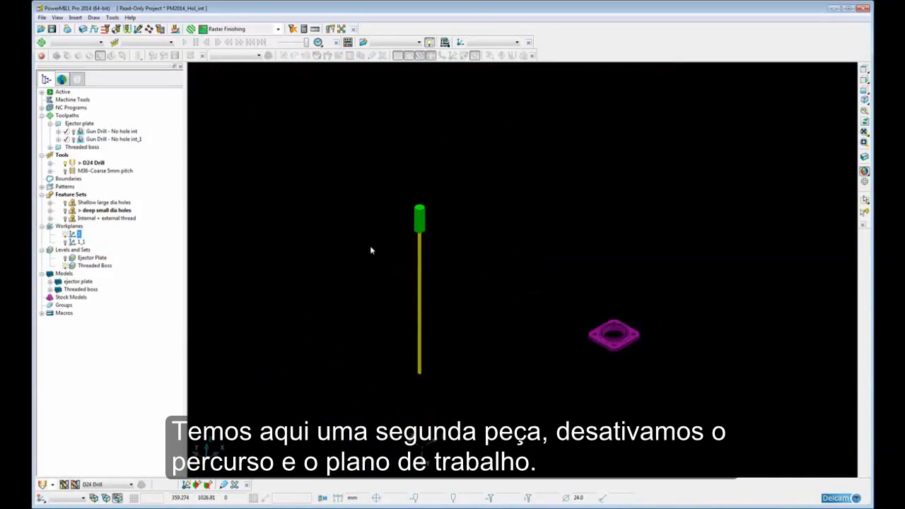
- Activate the M36-Coarse 5mm pitch thread mill and bring the threaded boss into close view
double_click(85, 170)
key(F6)
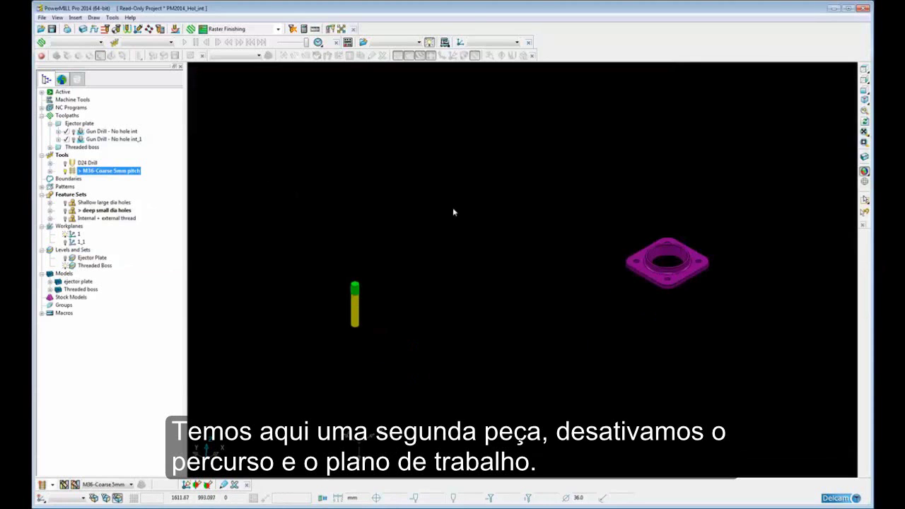
shift+middle_drag(616, 260, 517, 214)
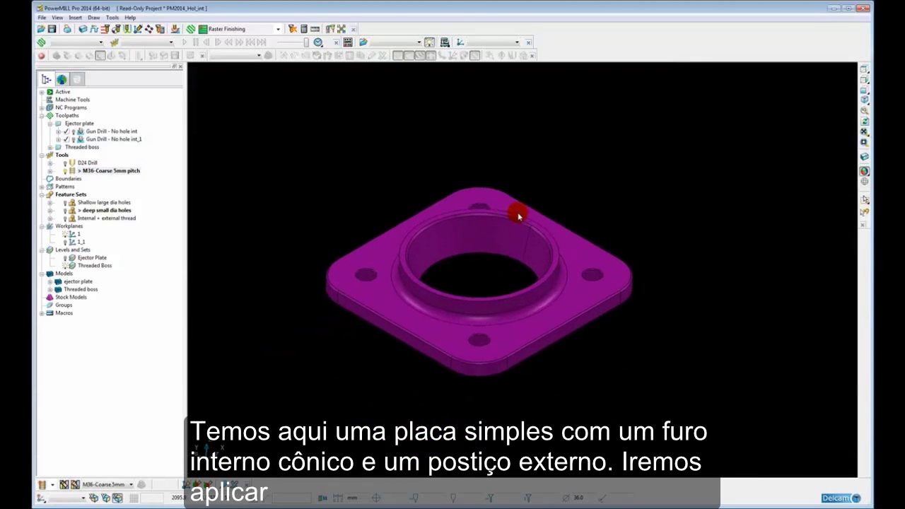
- Pick the tapered internal bore face and the external cylindrical face of the boss to examine the thread locations
shift+middle_drag(479, 253, 524, 280)
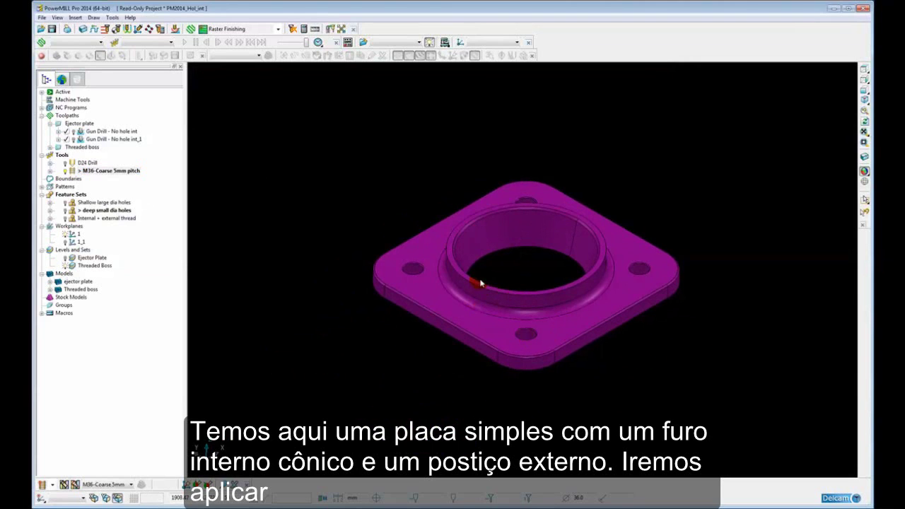
ctrl+middle_drag(475, 283, 474, 273)
click(519, 204)
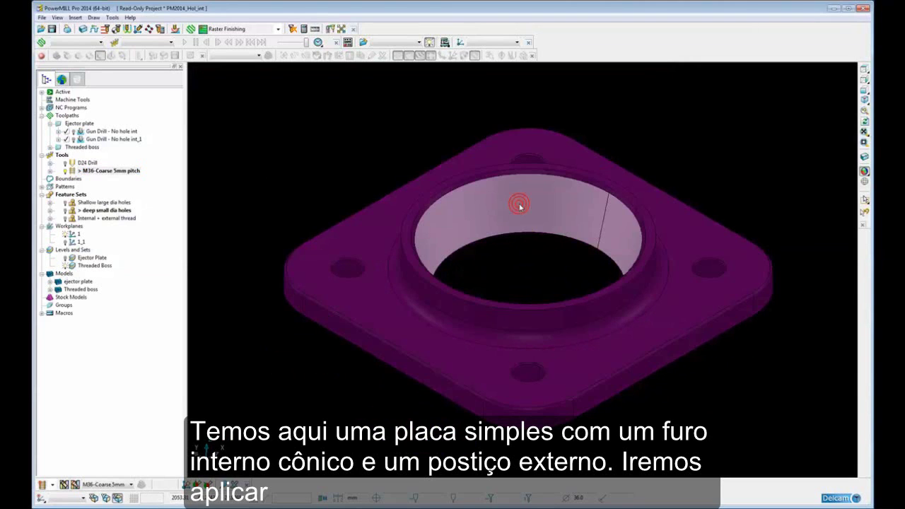
click(429, 294)
middle_drag(429, 296, 449, 289)
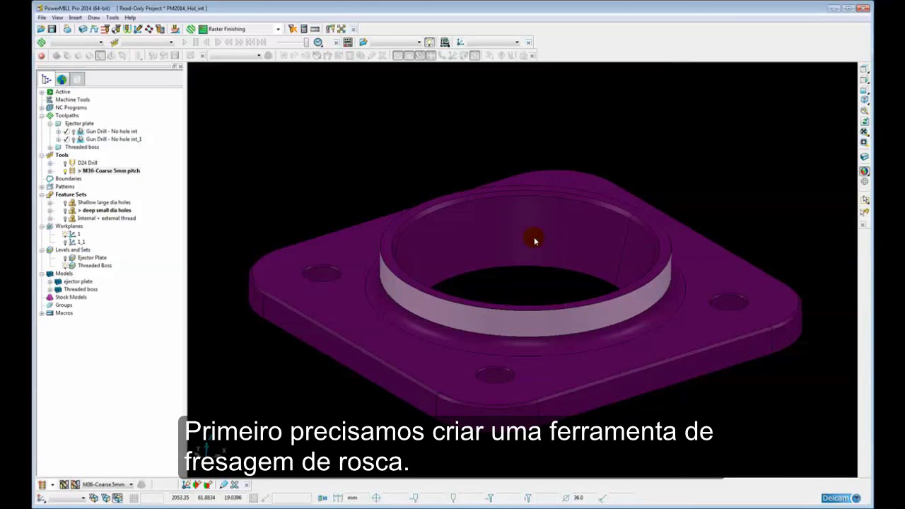
- Open the active thread mill's settings, check its geometry and rename the tool to M36-Coarse 4mm pitch
click(72, 171)
right_click(72, 171)
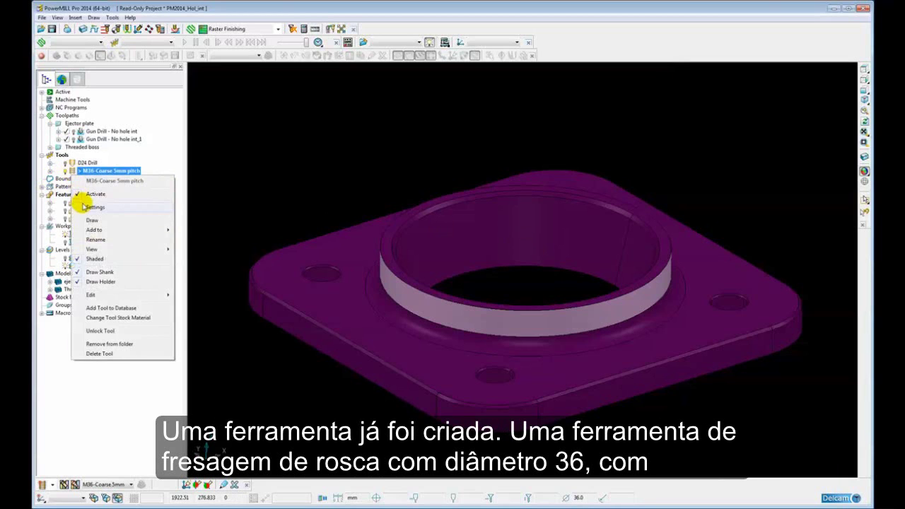
click(79, 196)
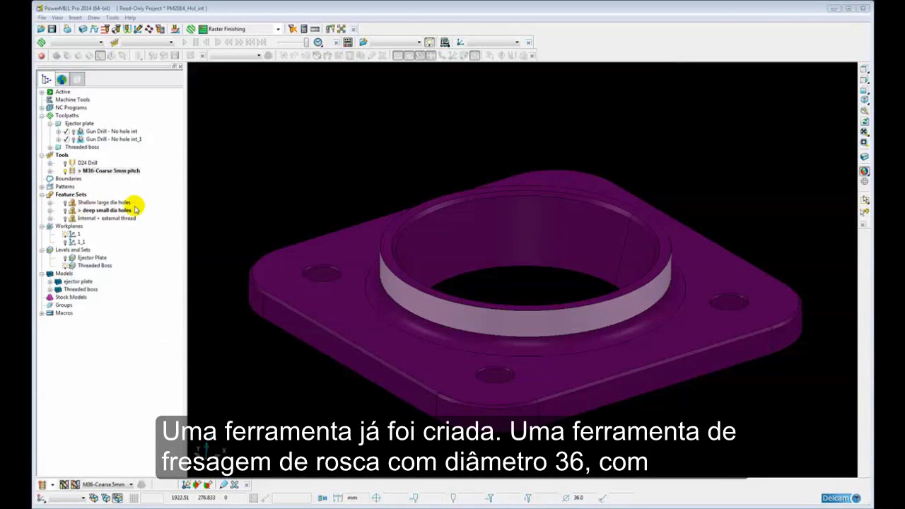
drag(214, 222, 203, 151)
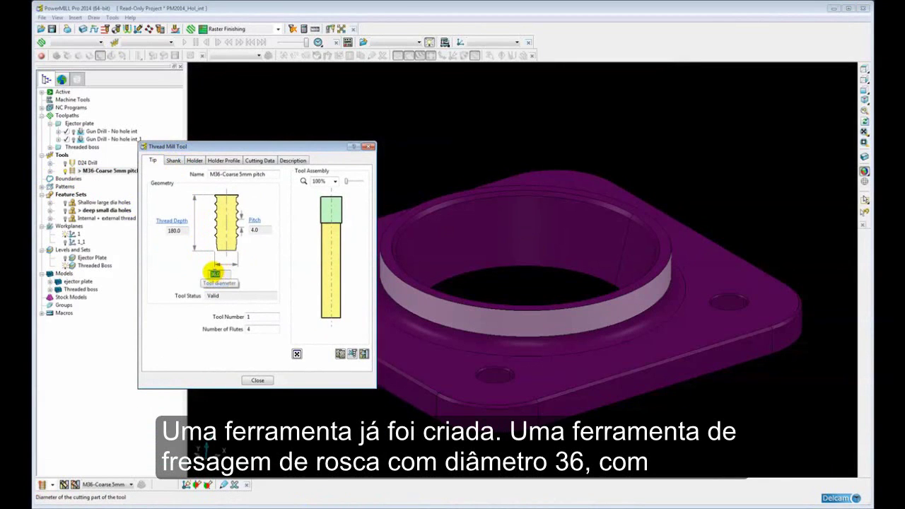
click(242, 175)
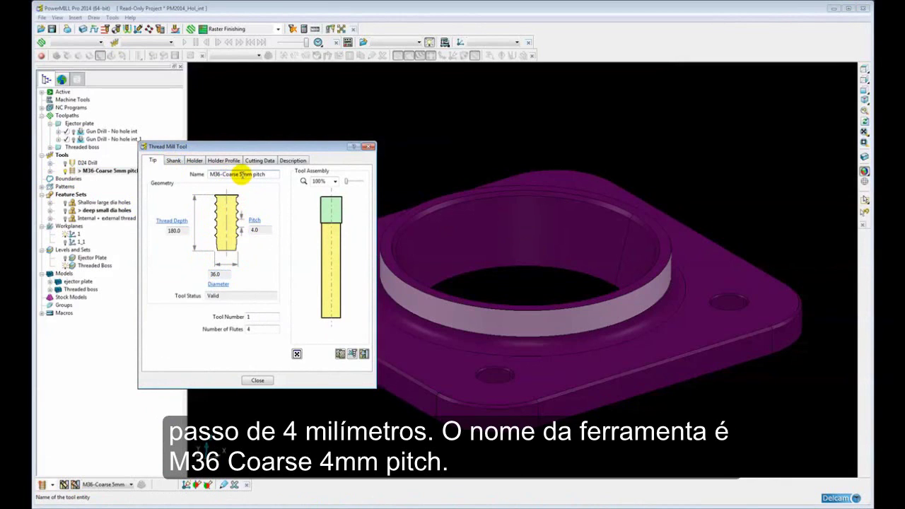
key(BackSpace)
text(4)
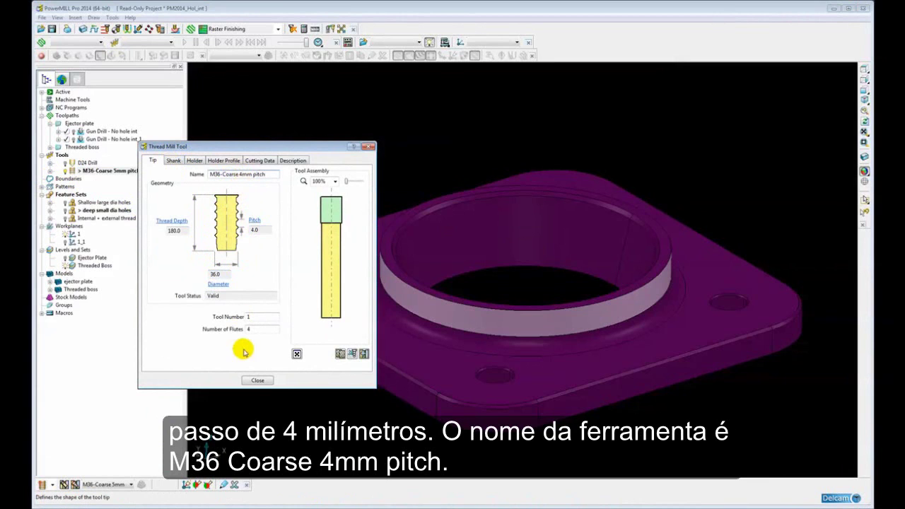
click(255, 380)
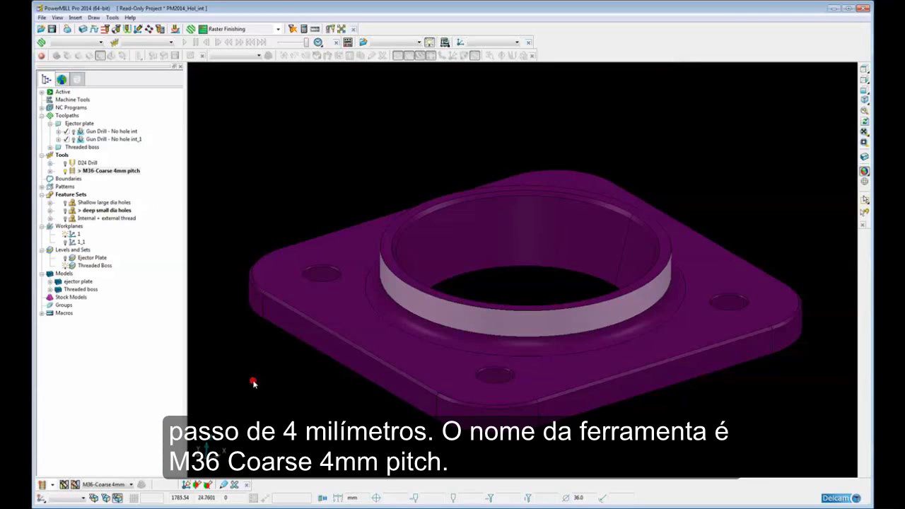
- Activate the Internal Thread toolpath in the Threaded boss folder and create a clone of it from its settings
click(277, 150)
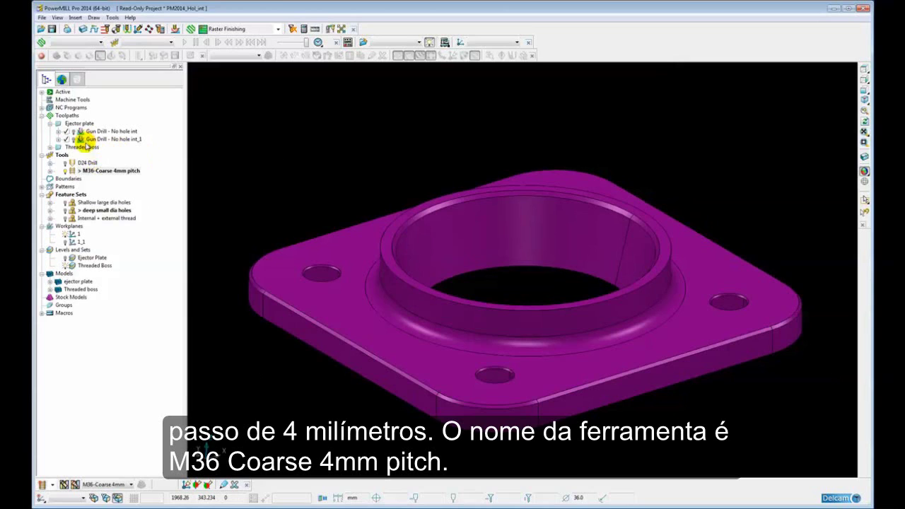
click(50, 124)
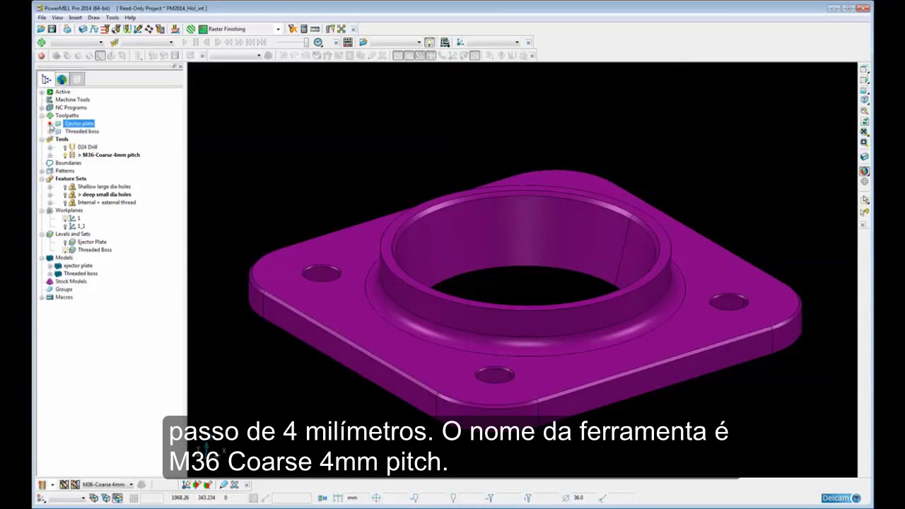
click(50, 131)
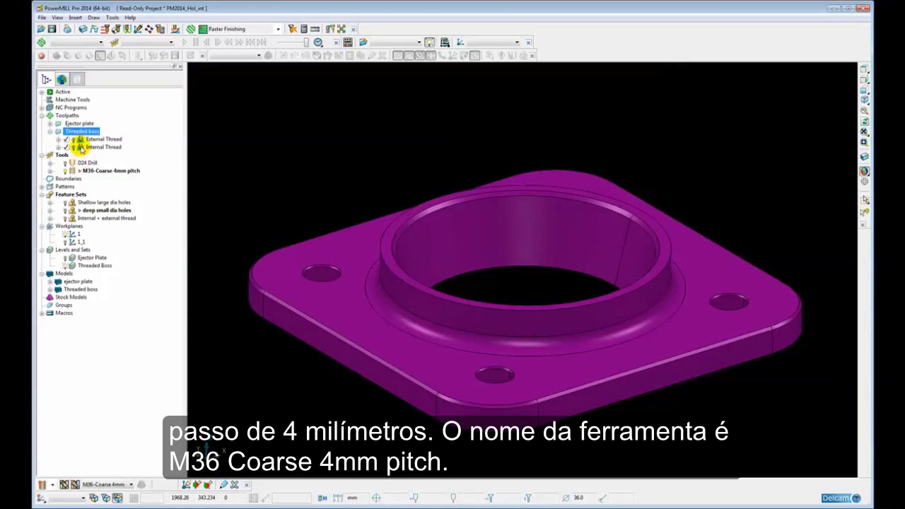
double_click(81, 147)
right_click(80, 147)
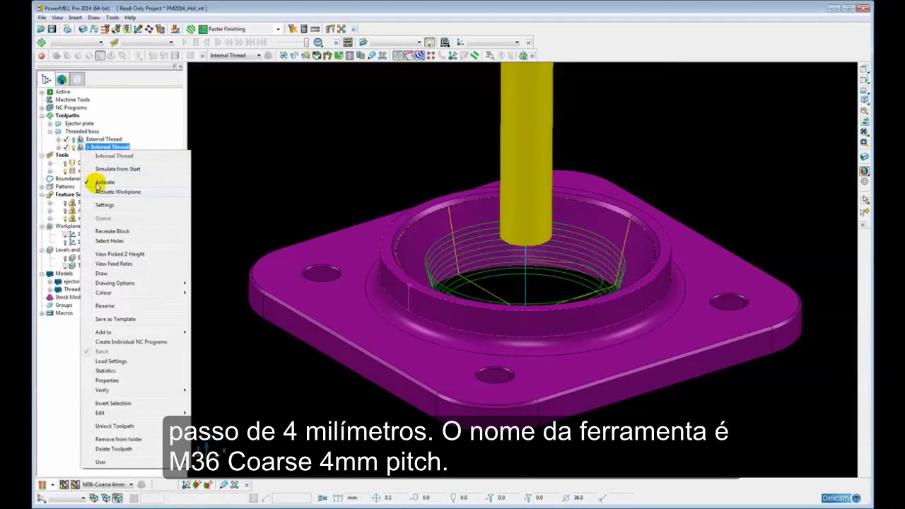
click(103, 206)
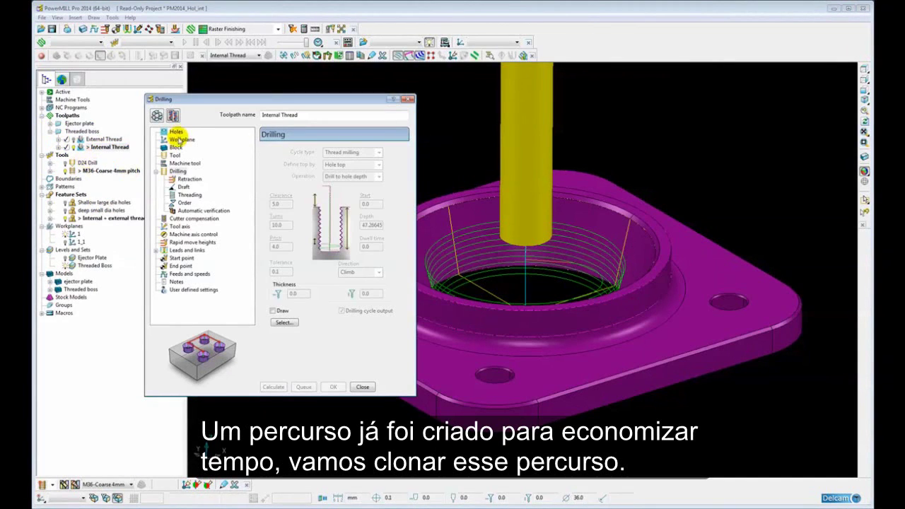
click(173, 116)
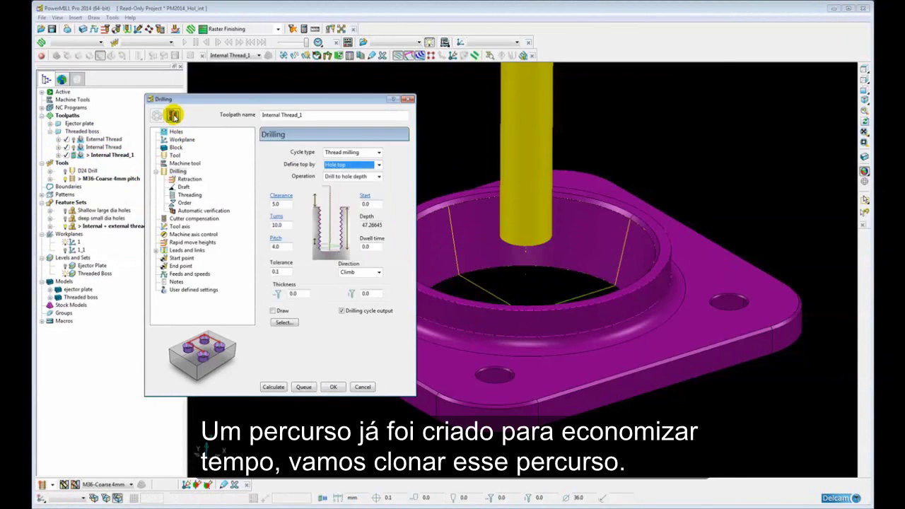
- Choose Thread milling as the cloned toolpath's cycle type and review its draft and threading settings
click(378, 152)
click(362, 229)
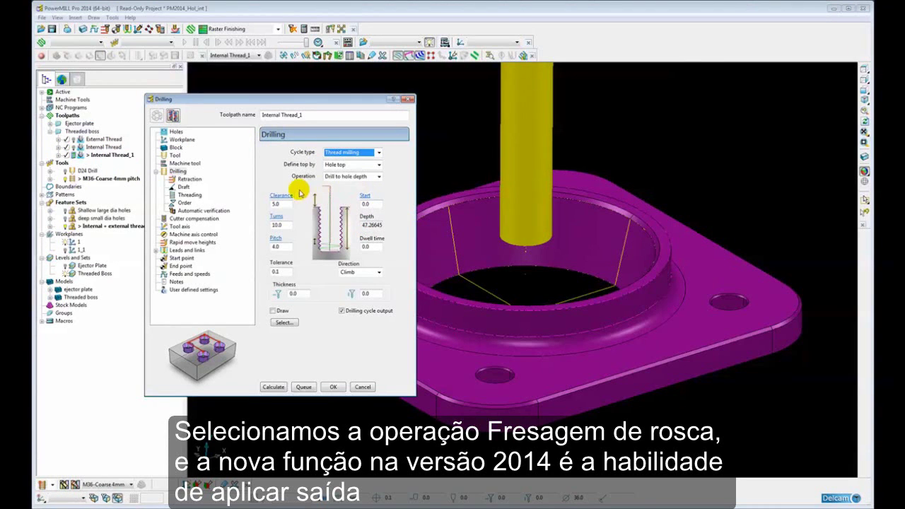
click(184, 187)
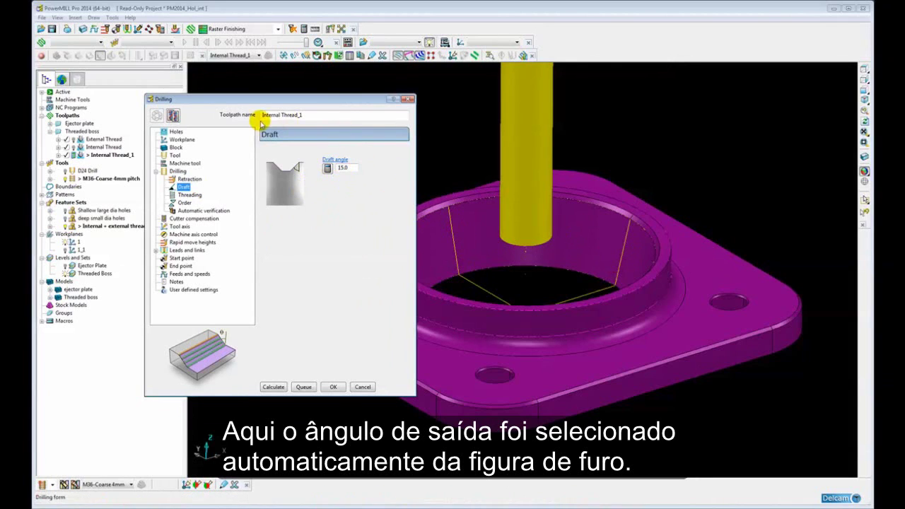
click(188, 195)
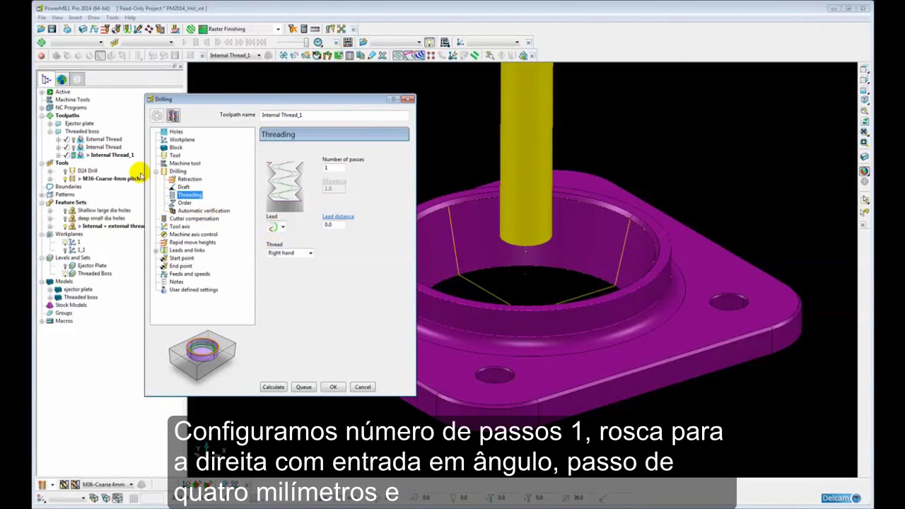
- Calculate the cloned internal thread toolpath with 10 turns and a 4 mm pitch, and close its settings
click(178, 171)
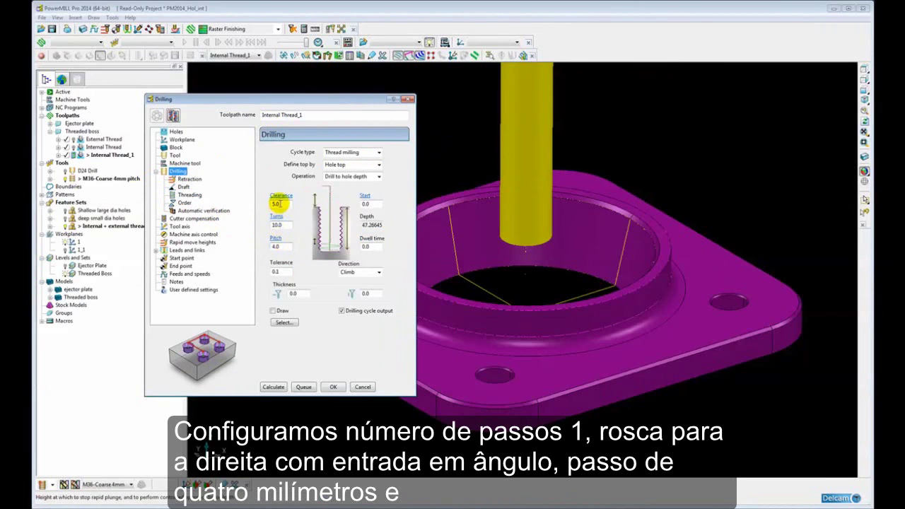
double_click(279, 224)
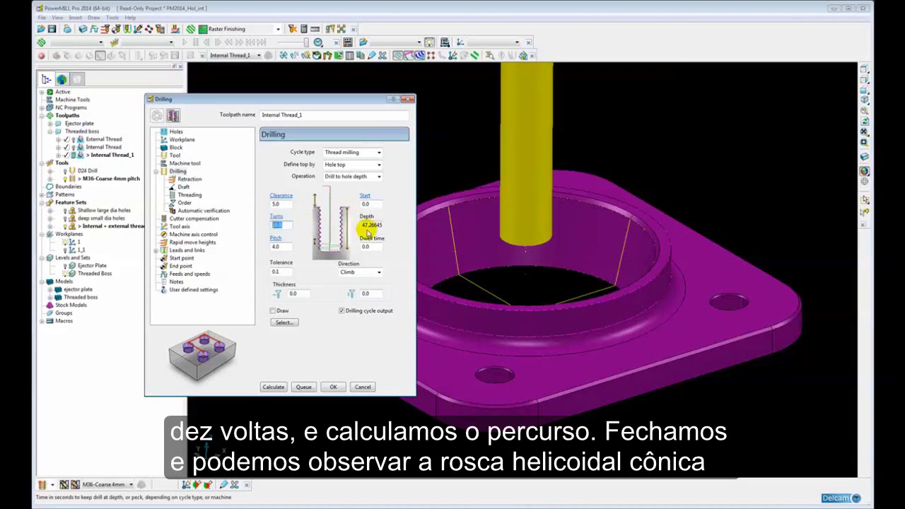
click(273, 387)
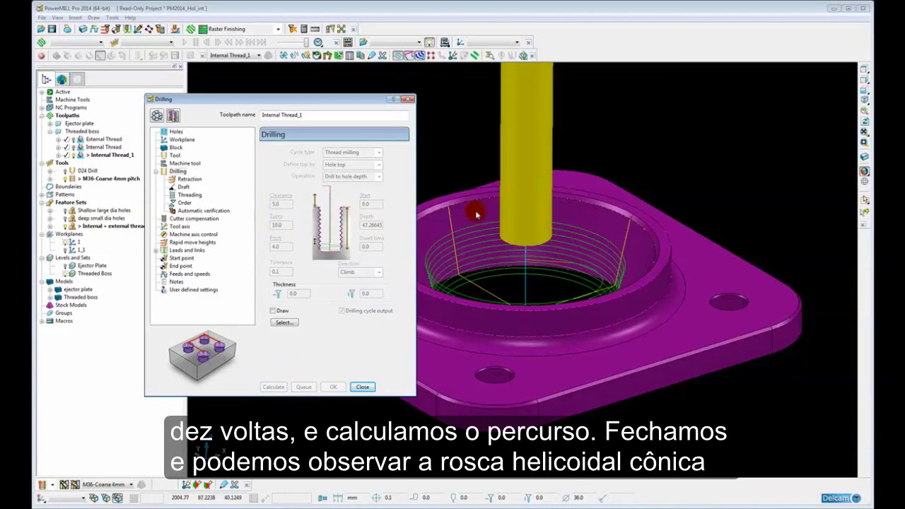
click(363, 386)
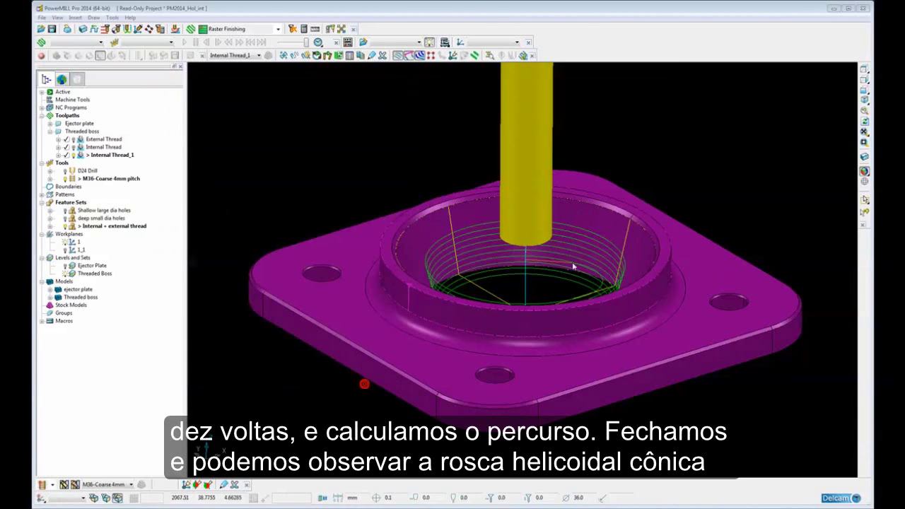
- Examine the internal thread toolpath's taper in an unshaded side view of the boss
click(863, 80)
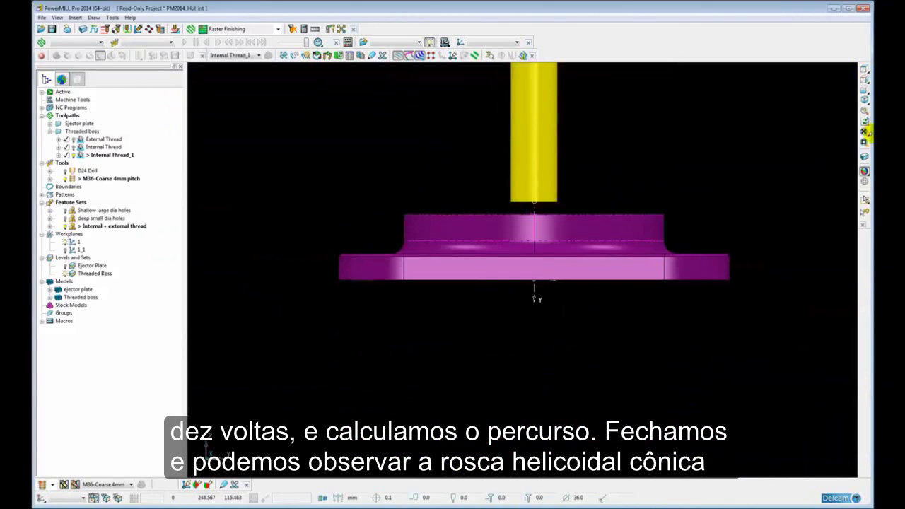
click(864, 171)
scroll(547, 223, up, 2)
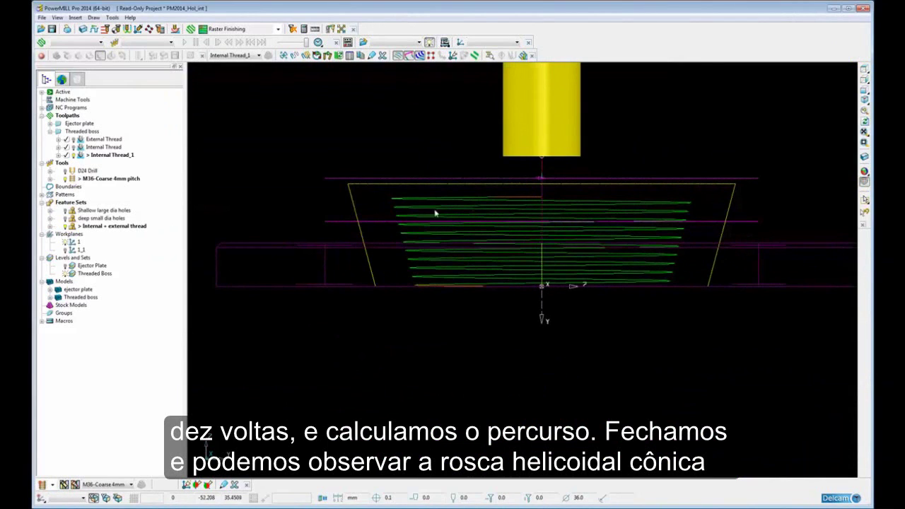
click(863, 172)
mouse_move(318, 212)
middle_down()
mouse_move(364, 226)
mouse_move(470, 225)
mouse_move(402, 262)
mouse_move(410, 259)
mouse_move(373, 249)
middle_up()
- Pick the boss's external cylindrical face and inspect the definition of feature 4 in the Internal + external thread feature set
click(391, 274)
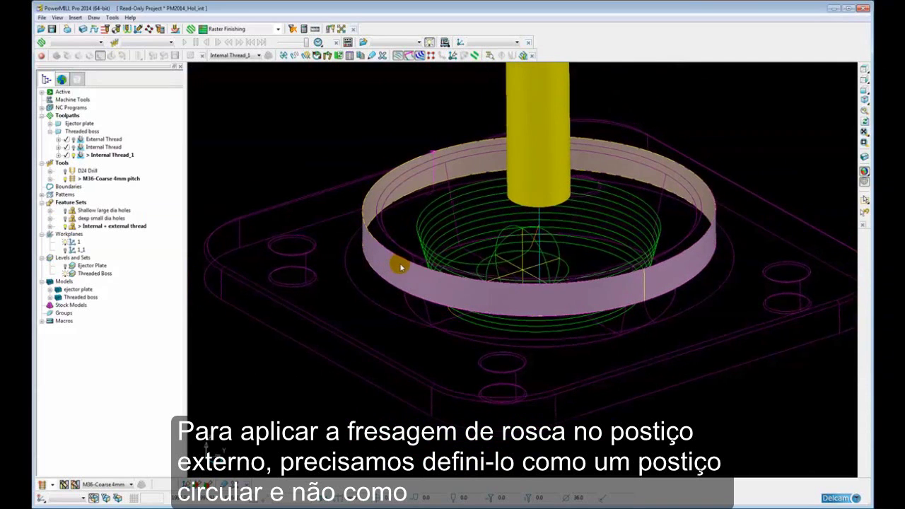
middle_drag(397, 208, 400, 204)
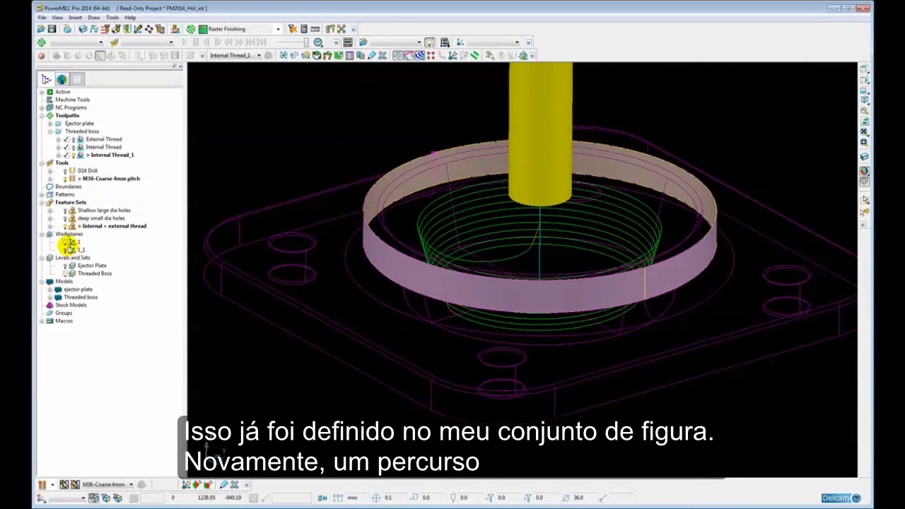
click(50, 226)
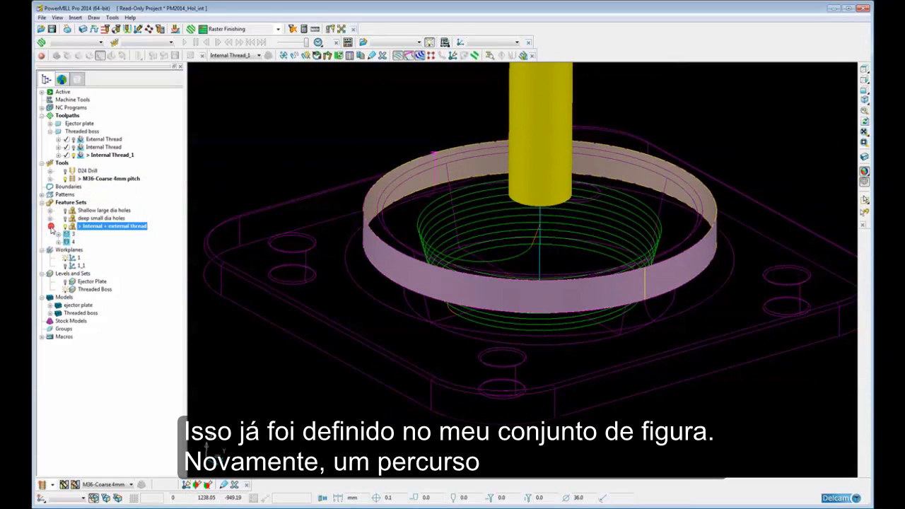
click(59, 242)
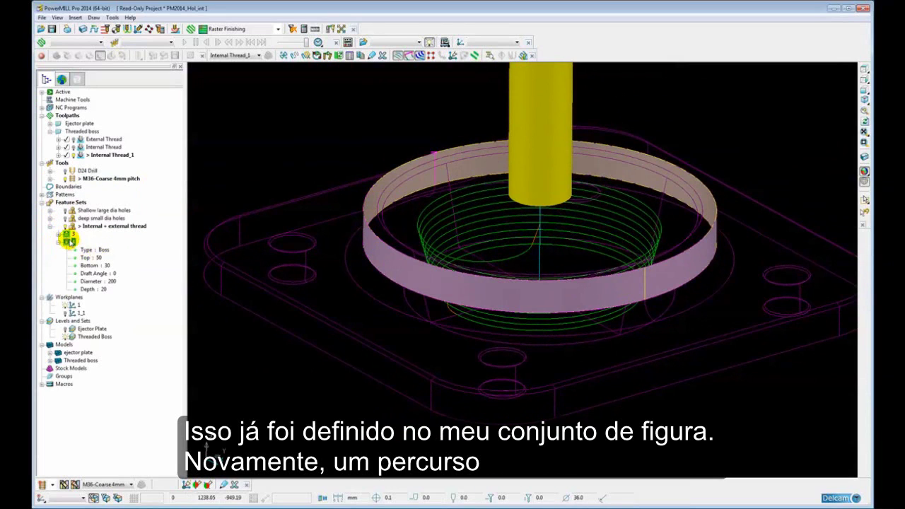
click(59, 242)
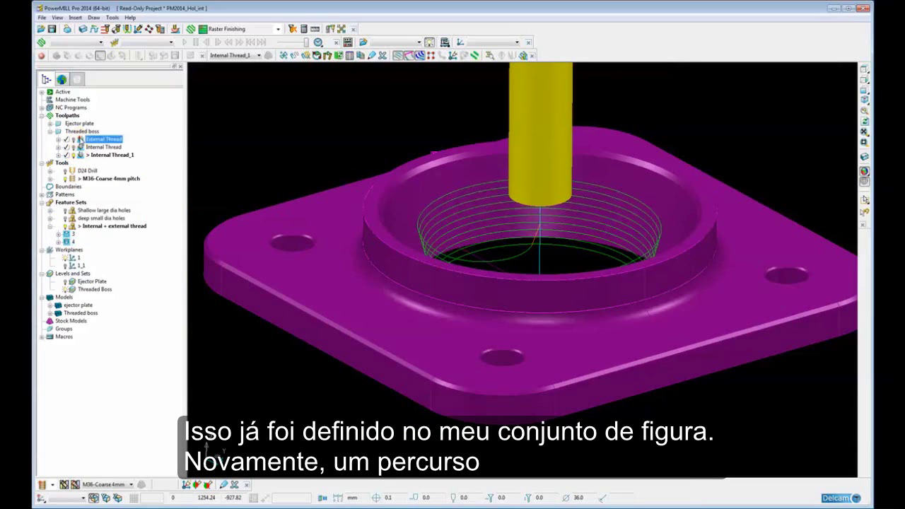
- Activate the External Thread toolpath in the Threaded boss folder and create a clone of it from its settings
double_click(80, 140)
right_click(80, 140)
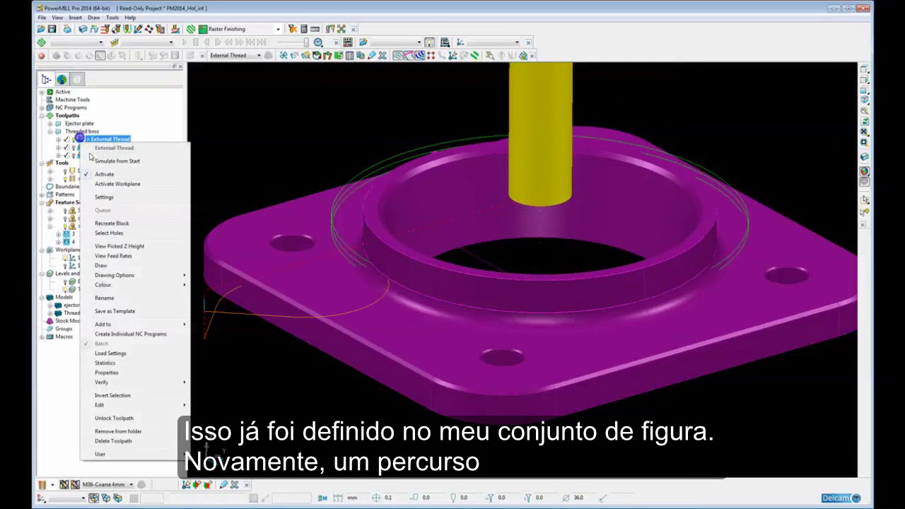
click(98, 197)
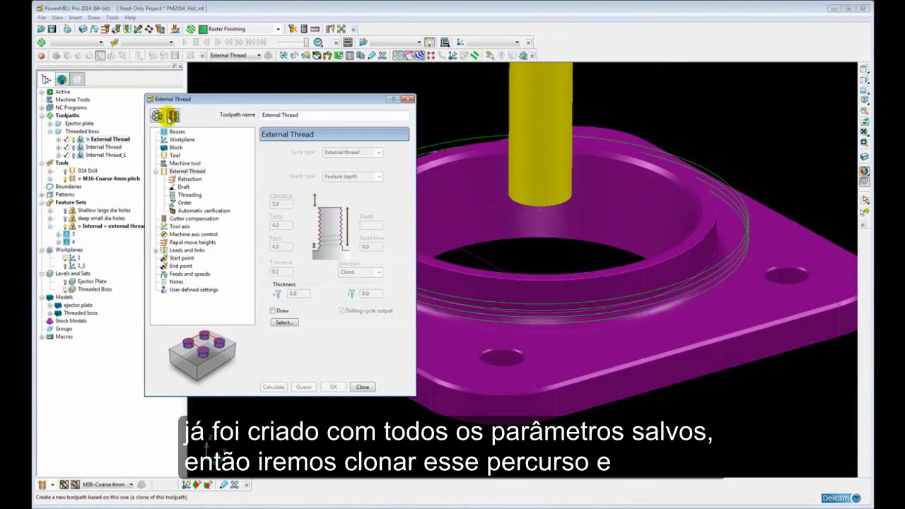
click(173, 115)
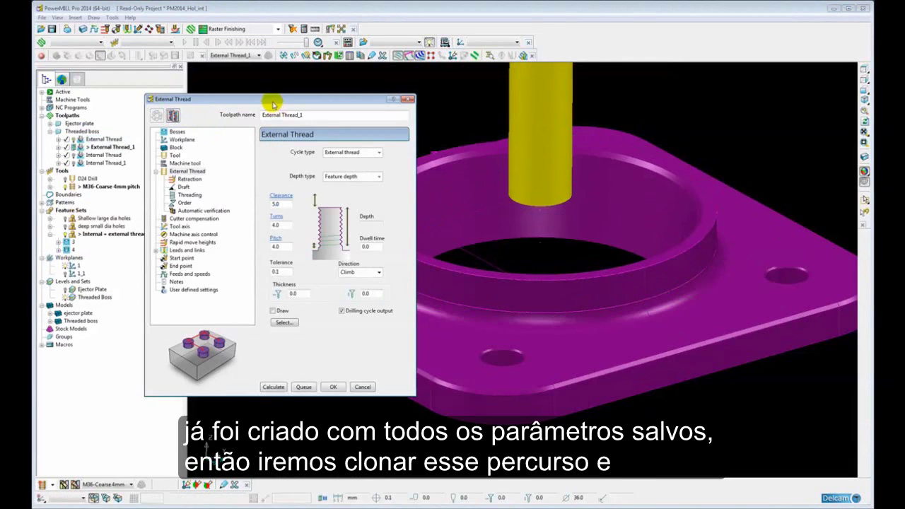
- Choose External thread as the cloned toolpath's cycle type and review its draft angle setting
click(345, 148)
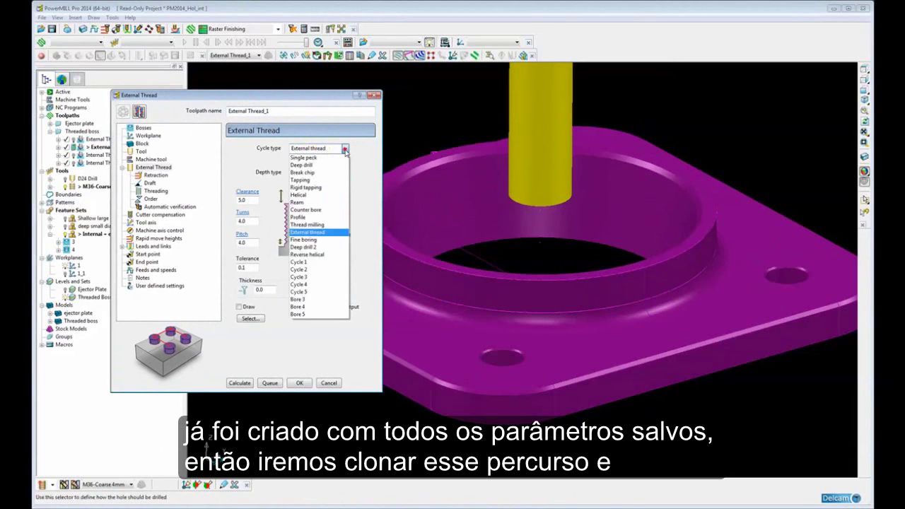
click(322, 234)
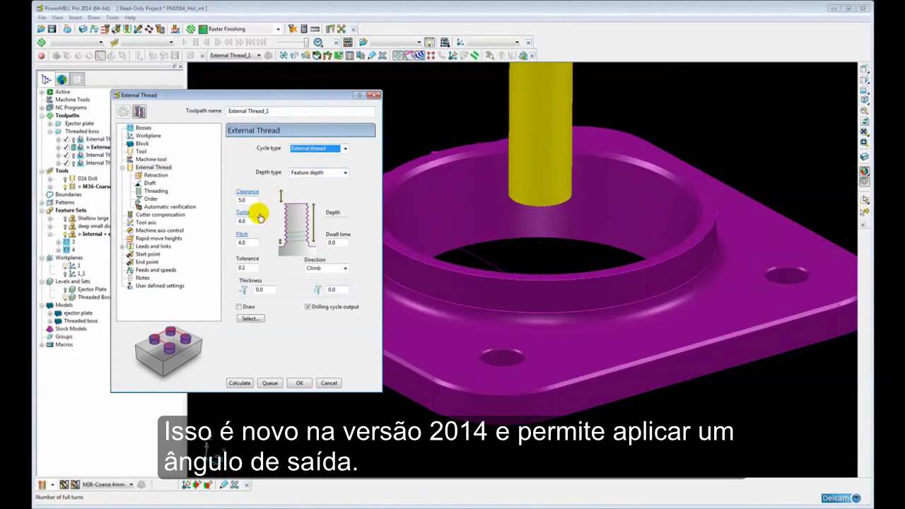
click(149, 183)
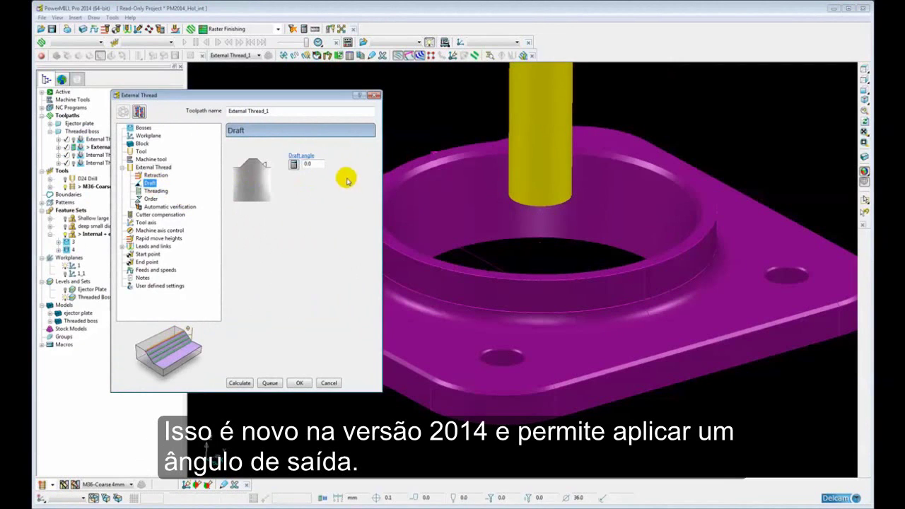
- Calculate the cloned external thread toolpath with 4 turns and a 4 mm pitch, and examine its path around the boss
click(155, 167)
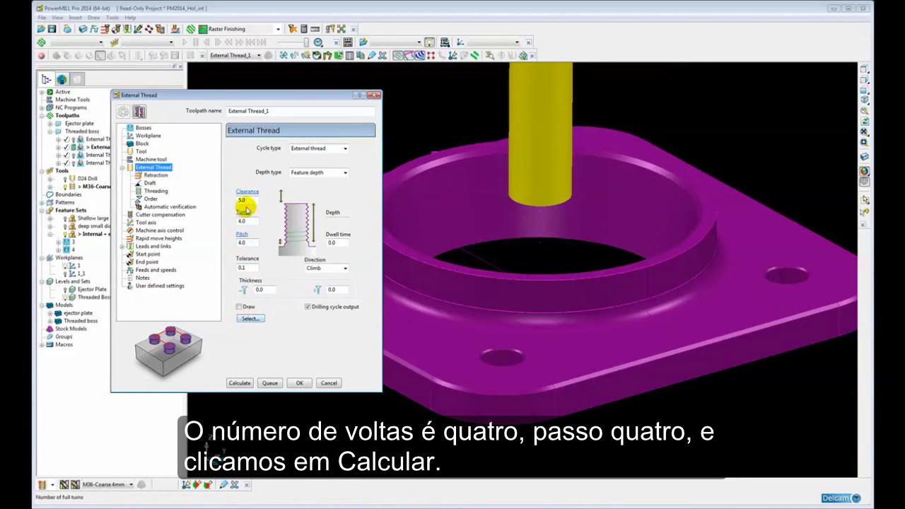
click(240, 382)
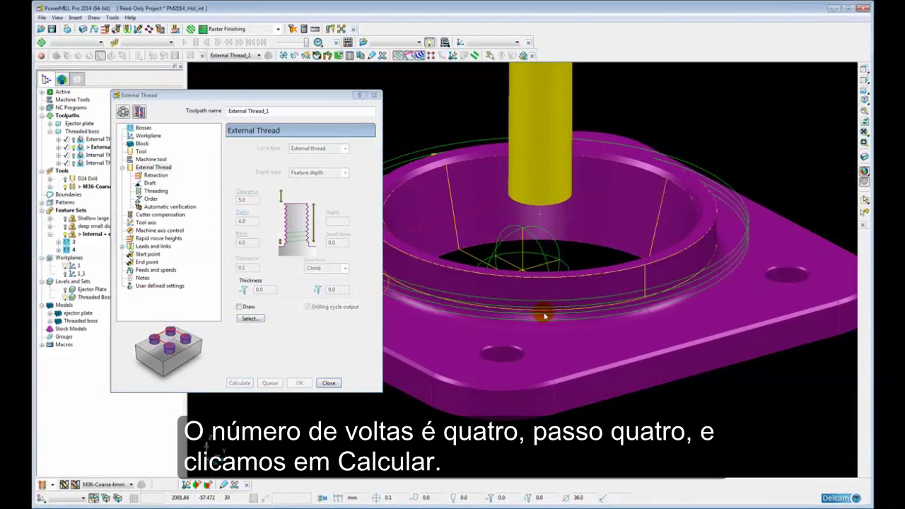
click(330, 384)
scroll(407, 262, down, 2)
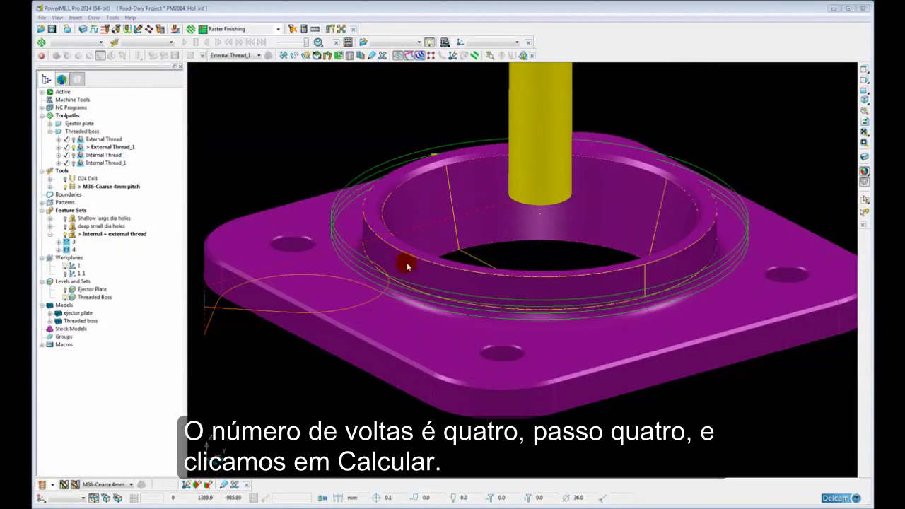
scroll(407, 272, down, 2)
middle_drag(488, 282, 420, 302)
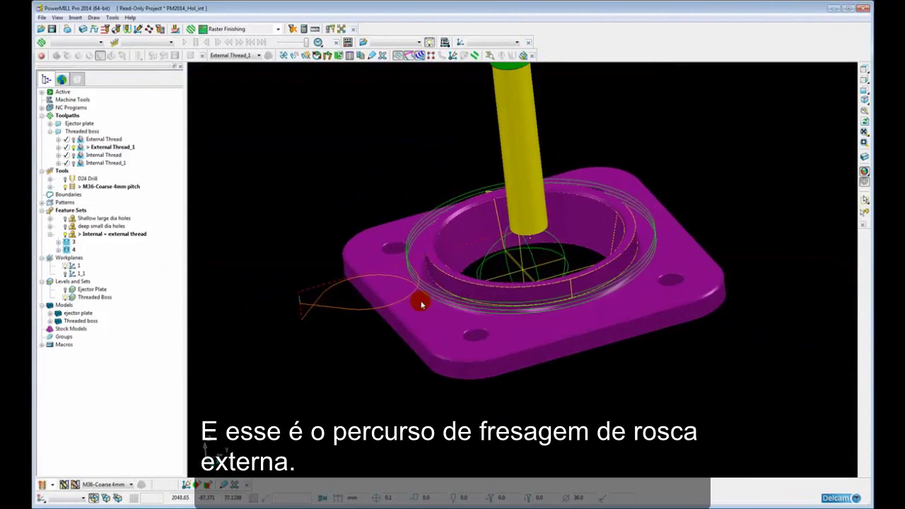
middle_drag(404, 233, 407, 229)
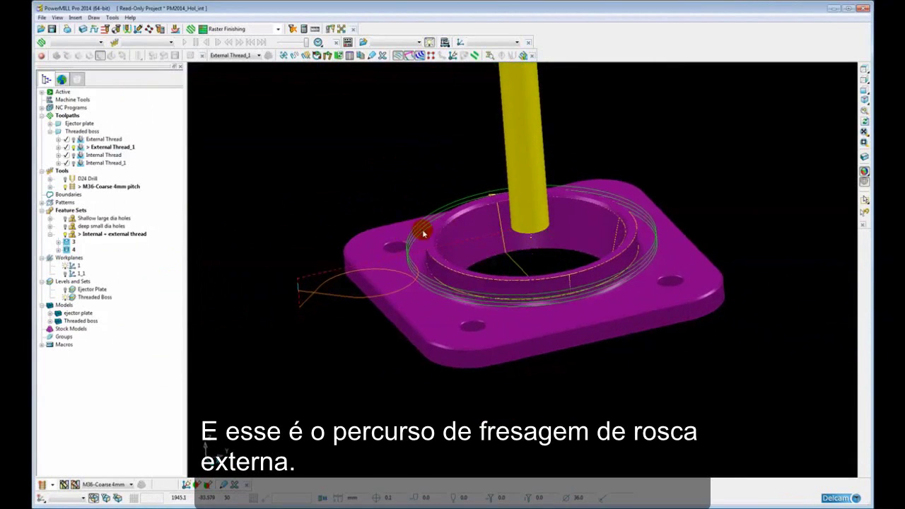